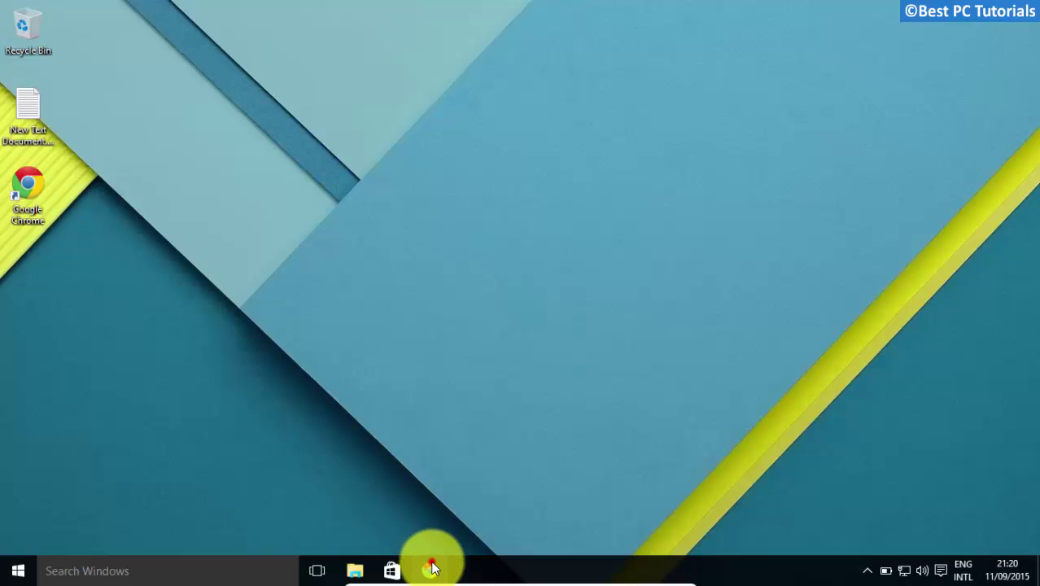
Step: Download the UltraUxThemePatcher installer from the syssel.net UxTheme page in Chrome
click(429, 565)
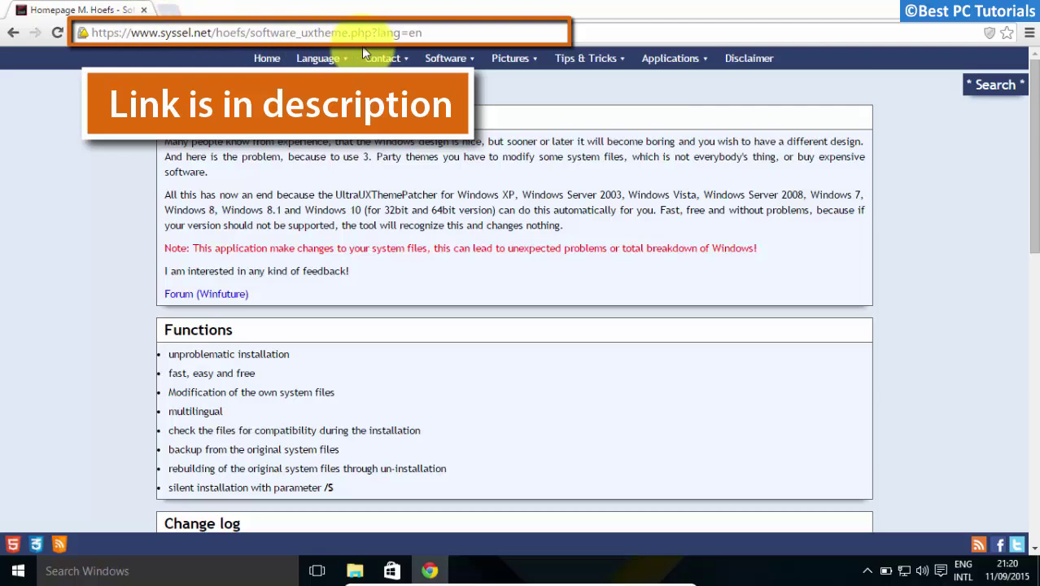
scroll(360, 186, down, 2)
scroll(359, 189, down, 5)
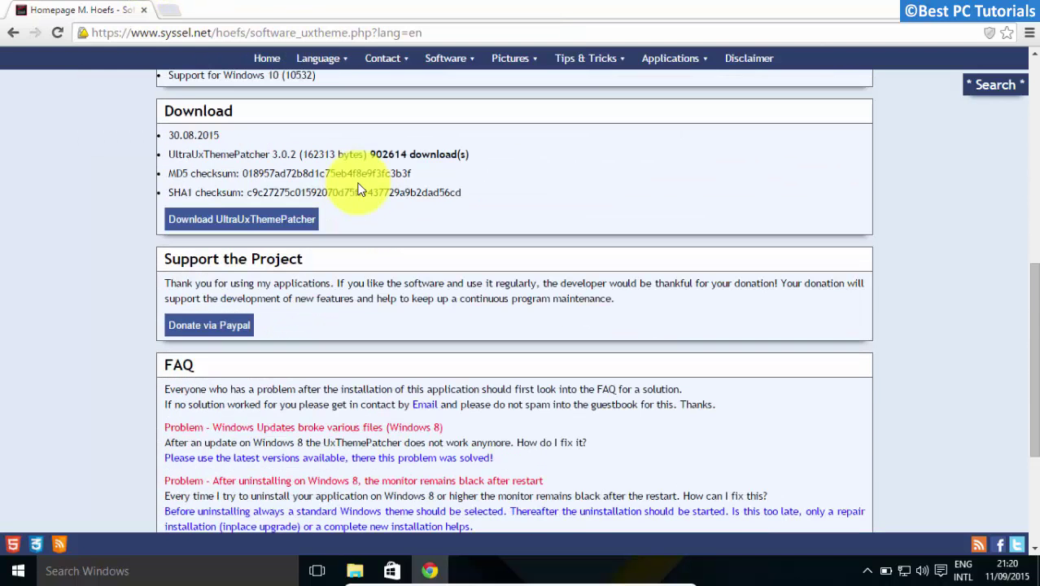
click(306, 216)
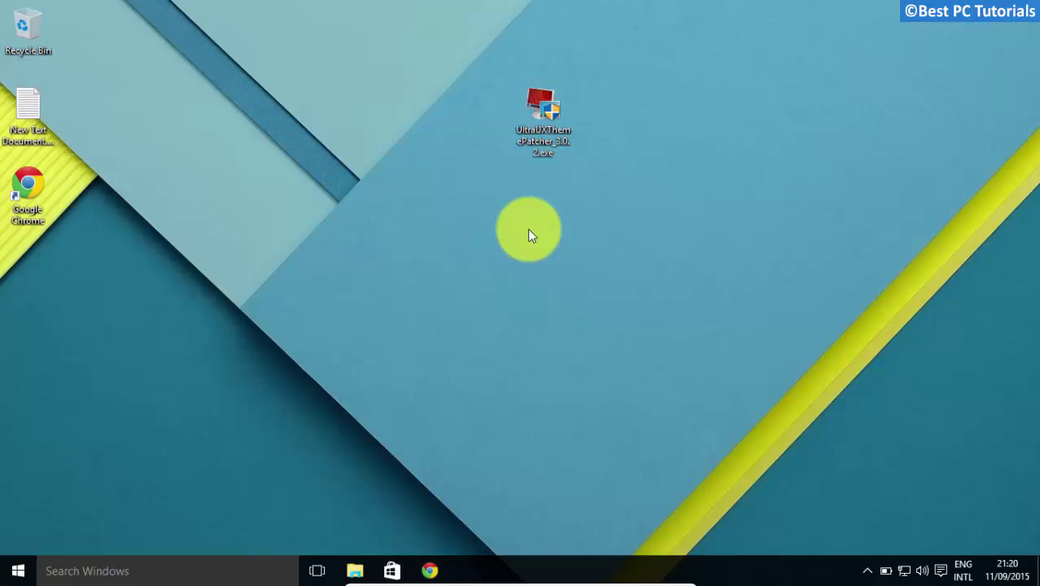
Step: Launch the UltraUXThemePatcher installer with admin rights and accept both license pages
click(553, 132)
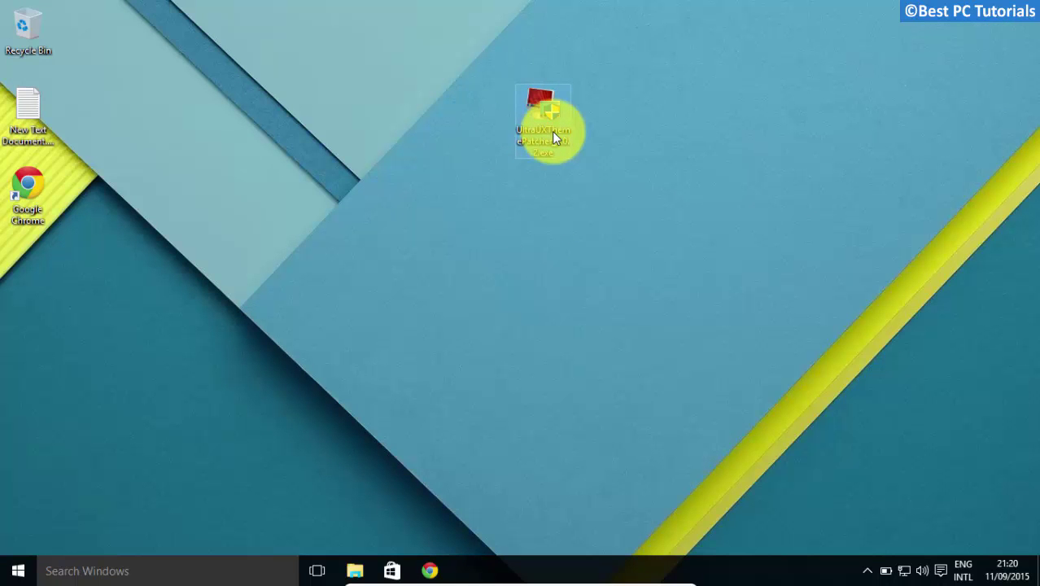
double_click(552, 131)
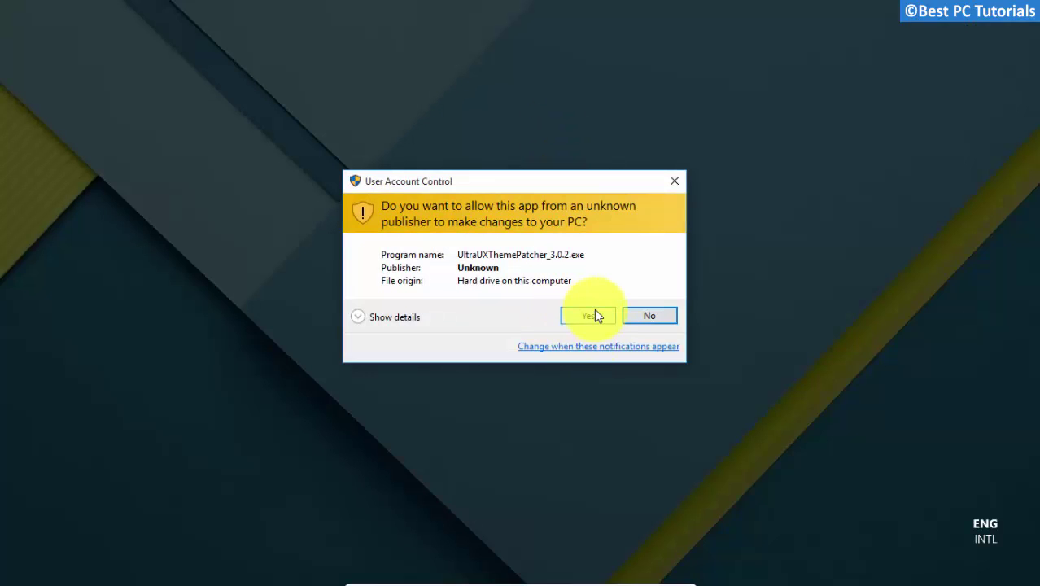
click(579, 314)
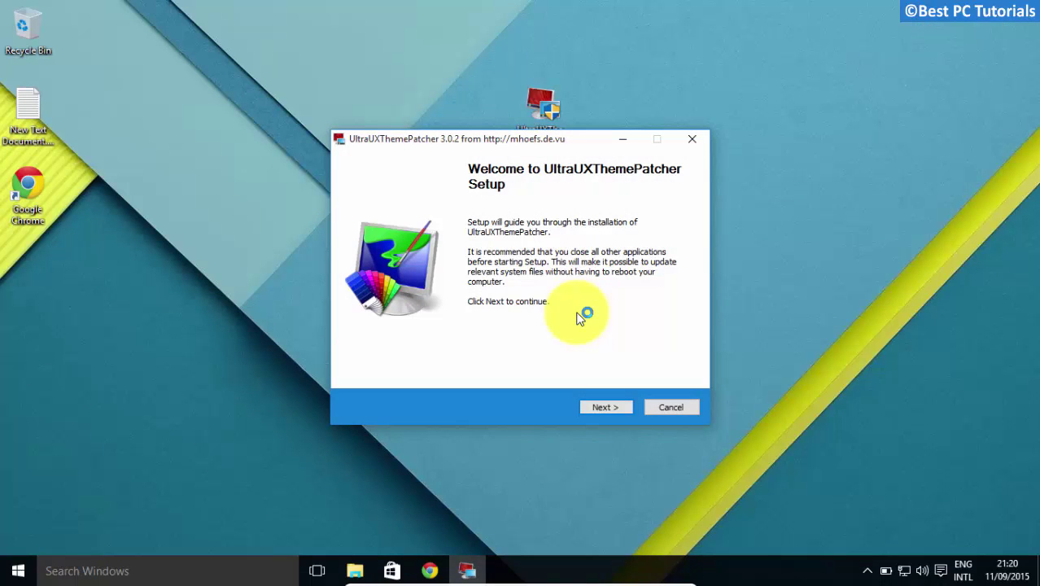
click(605, 407)
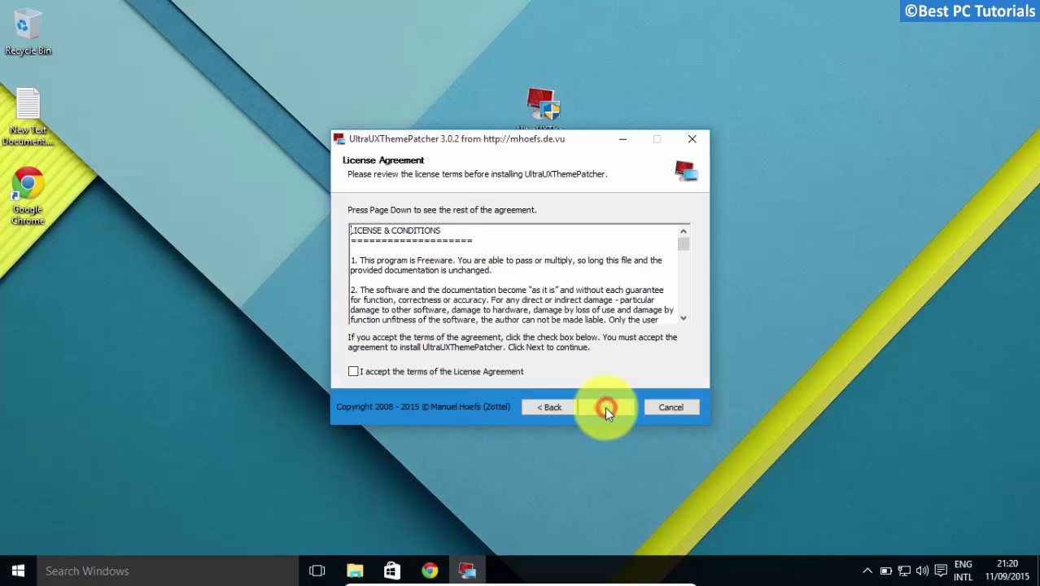
click(476, 371)
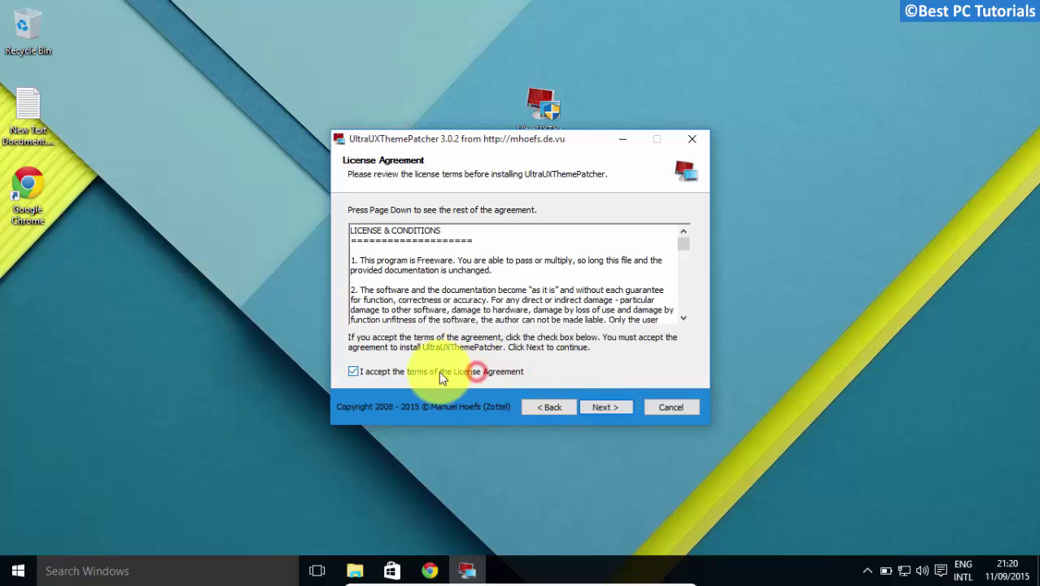
click(604, 407)
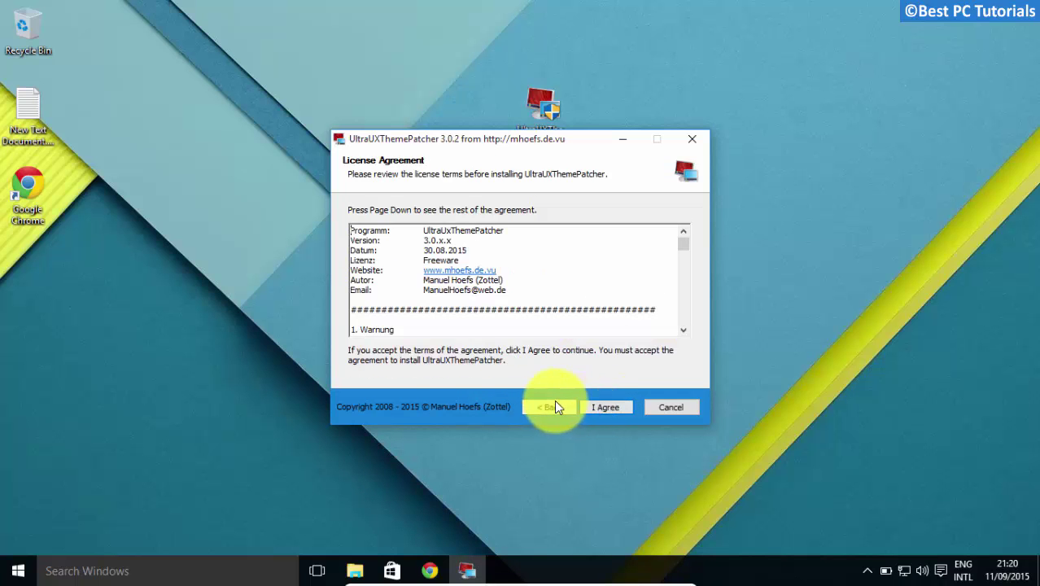
click(604, 407)
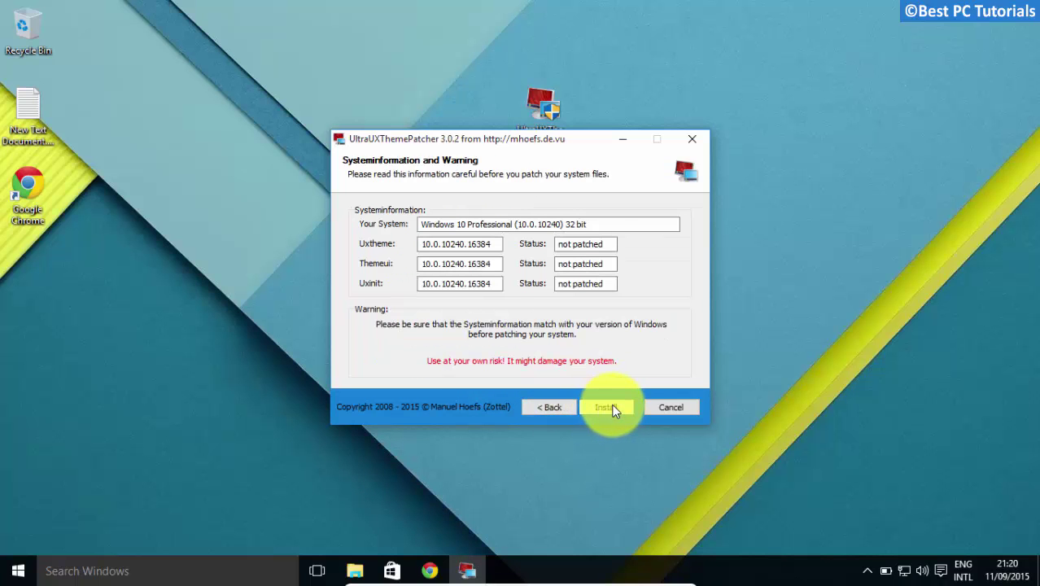
Step: Install the patches and finish setup with Reboot now selected
click(611, 407)
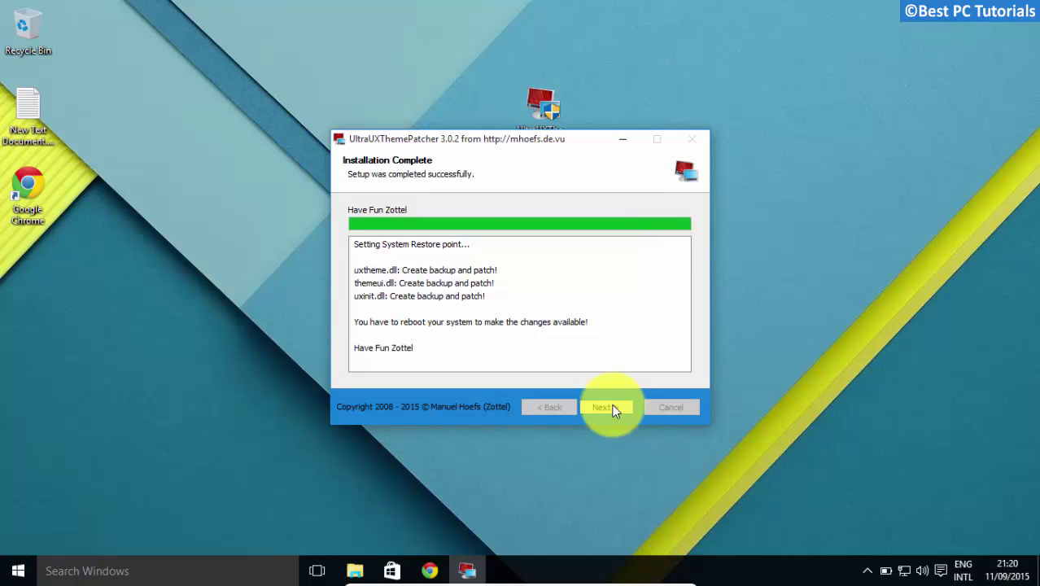
click(597, 408)
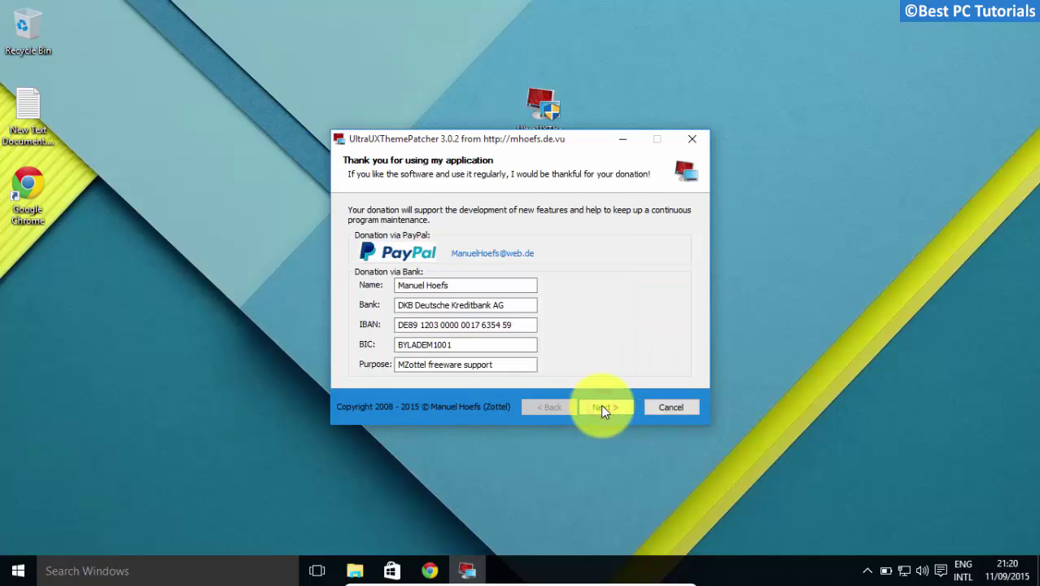
click(602, 409)
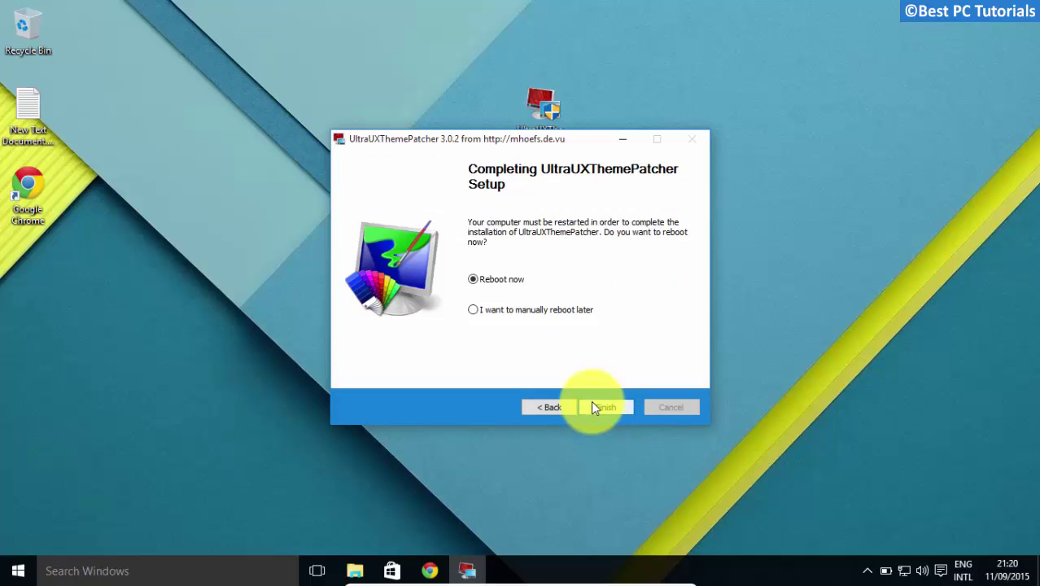
click(593, 409)
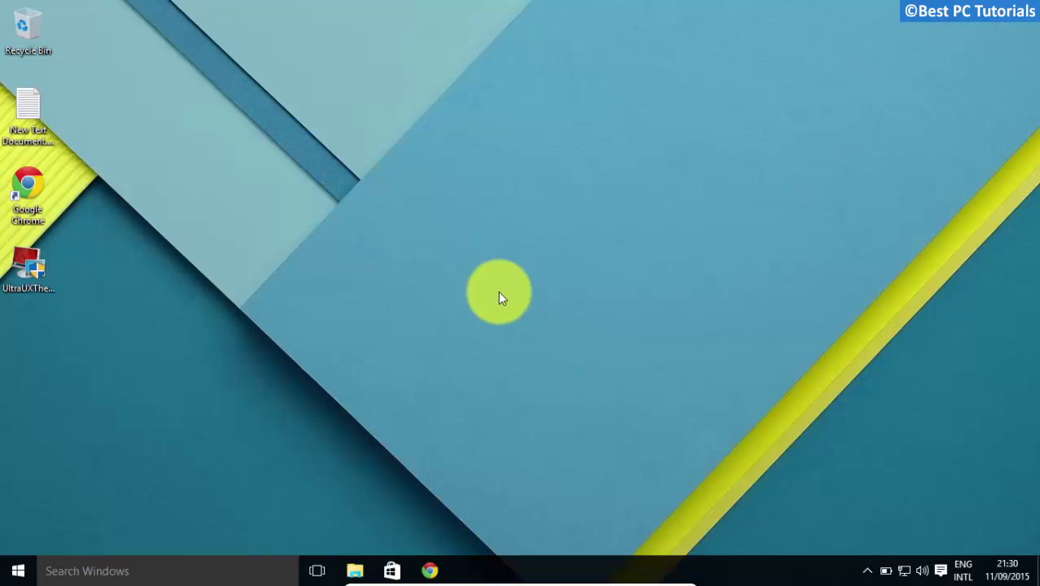
Step: Download Ribbon Disabler from the winaero page in Chrome
click(431, 567)
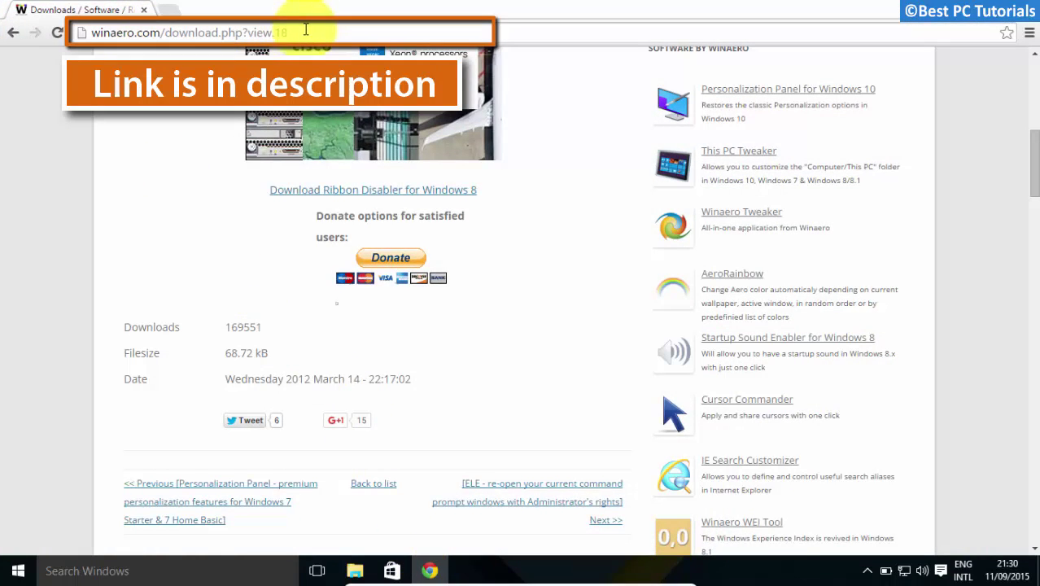
click(407, 191)
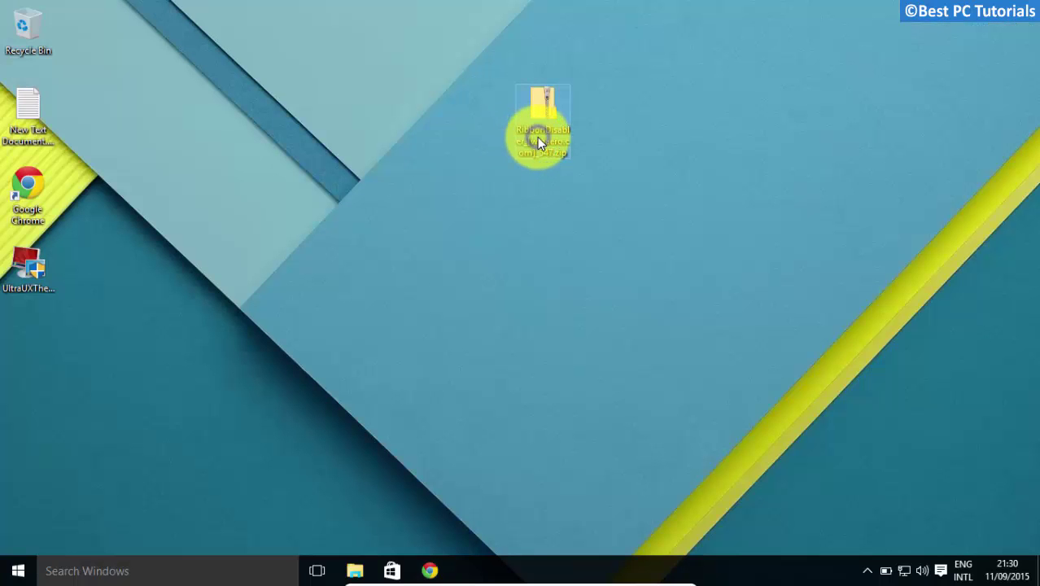
Step: Extract all files from the Ribbon Disabler zip
right_click(538, 140)
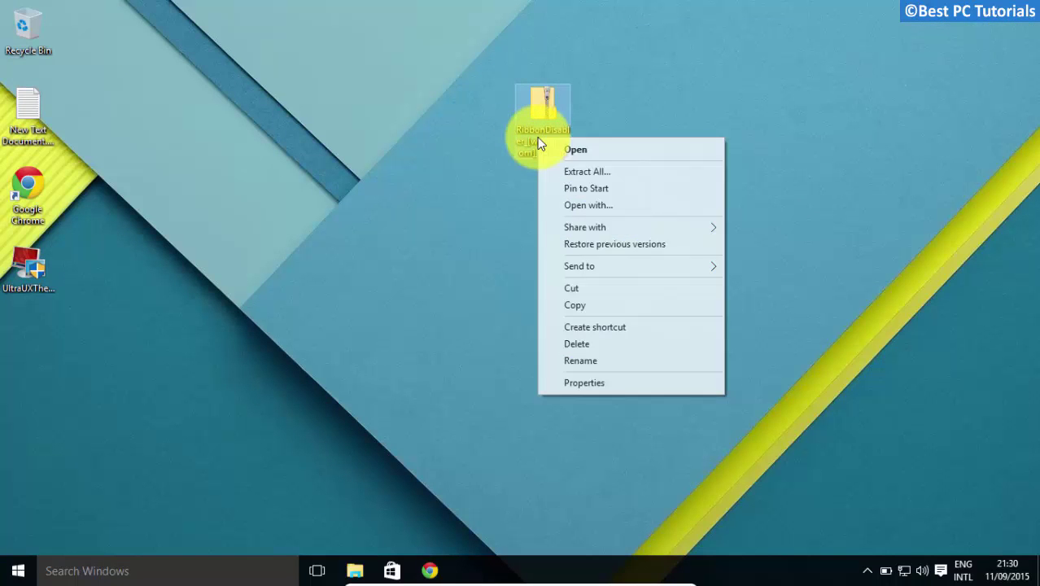
click(547, 171)
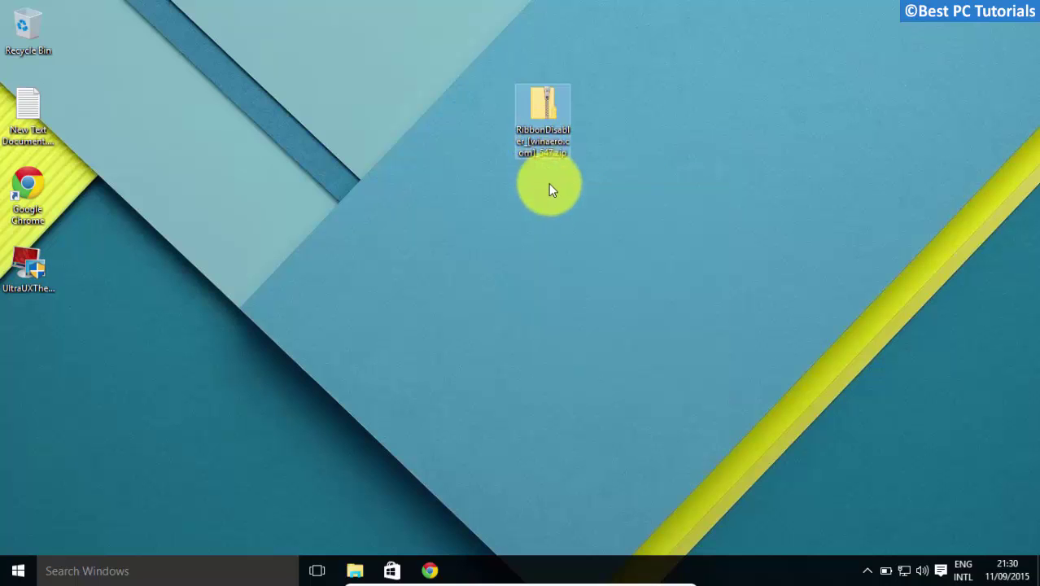
click(654, 431)
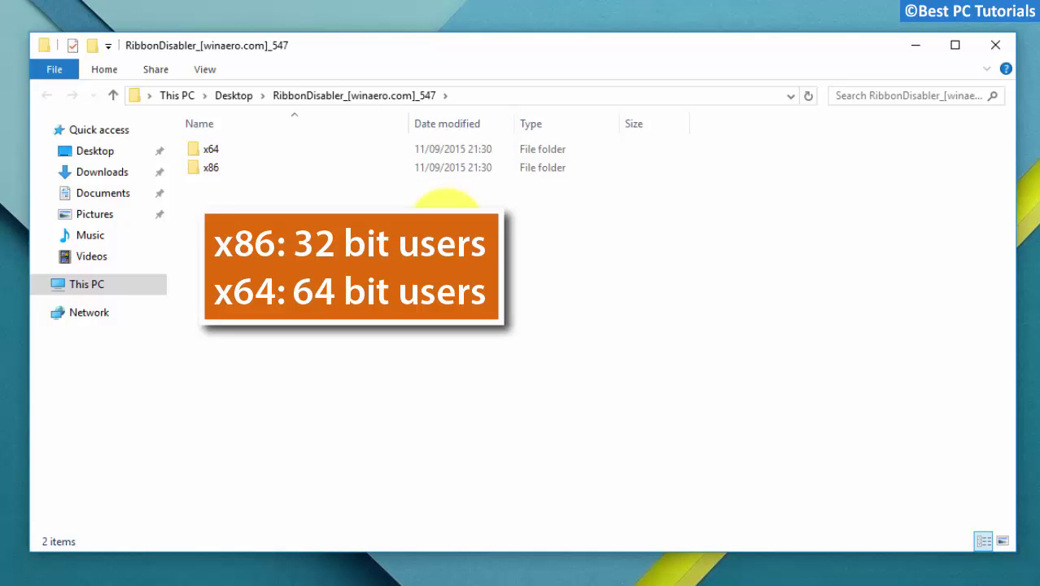
Step: Launch Ribbon disabler2.exe from the extracted x86 folder
click(250, 170)
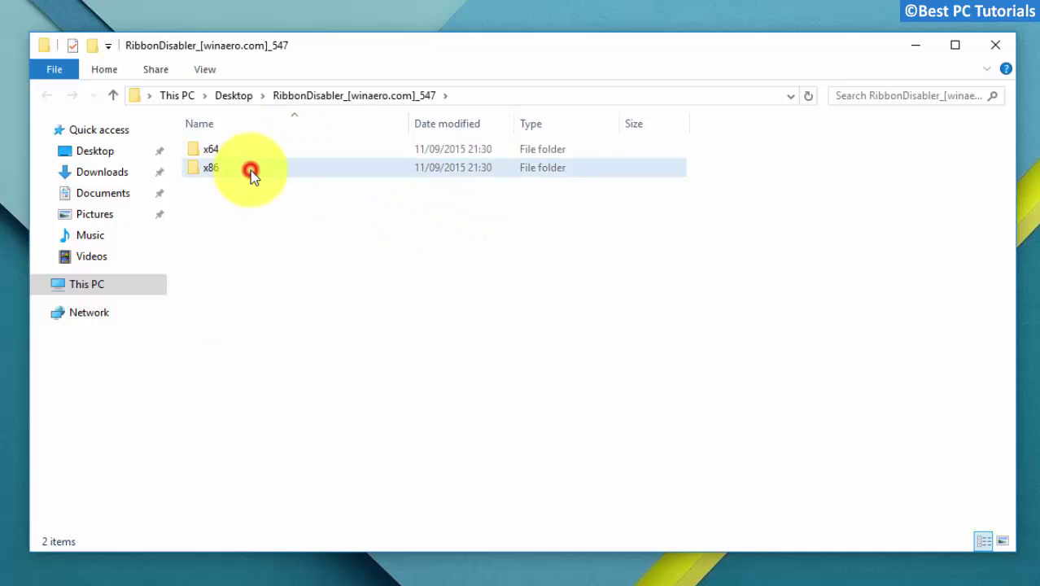
double_click(251, 170)
click(331, 155)
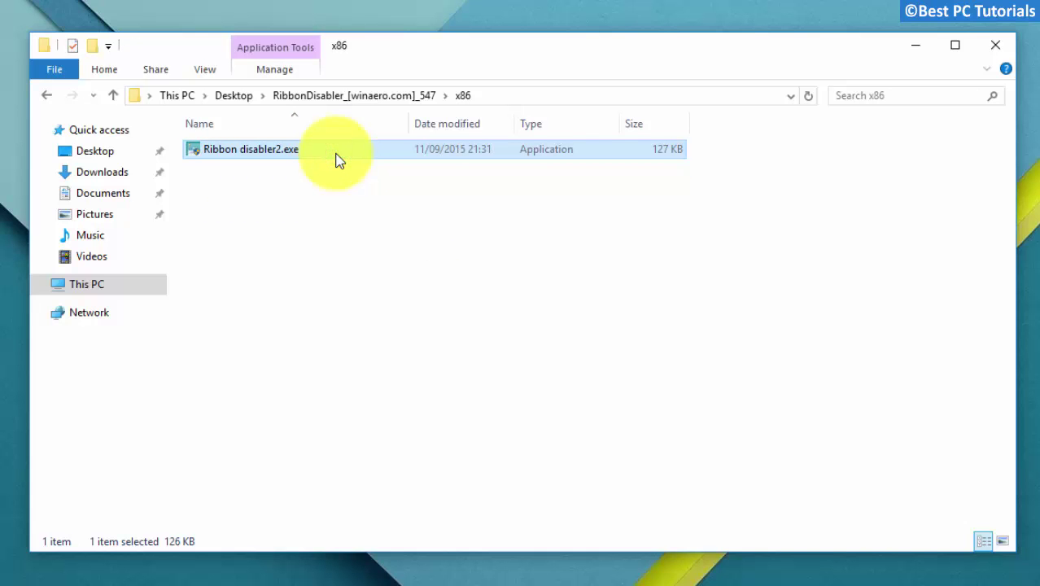
double_click(339, 161)
Step: Grant admin rights, choose Disable Ribbon Explorer, and log off now
click(558, 345)
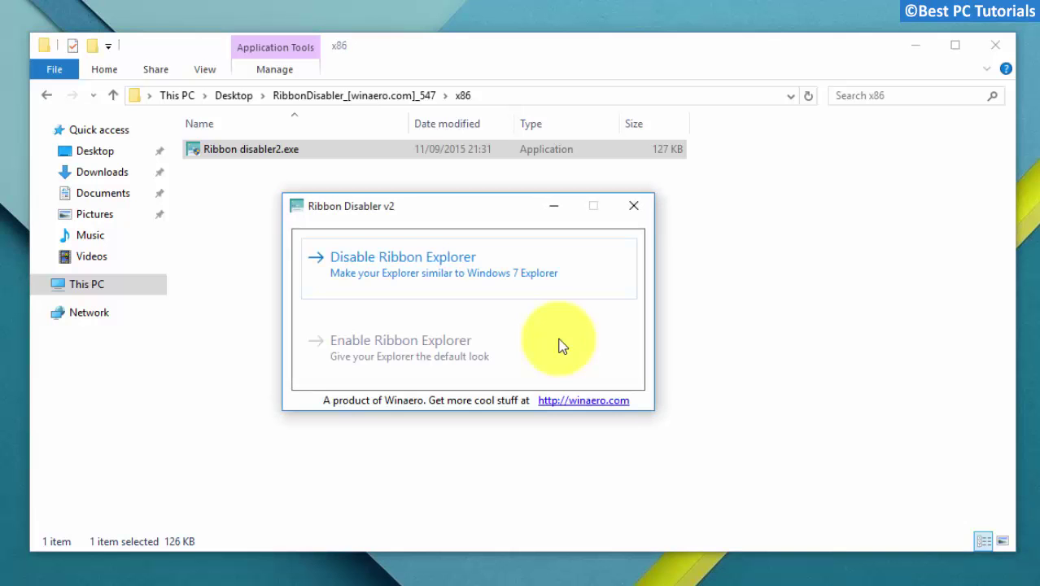
click(584, 264)
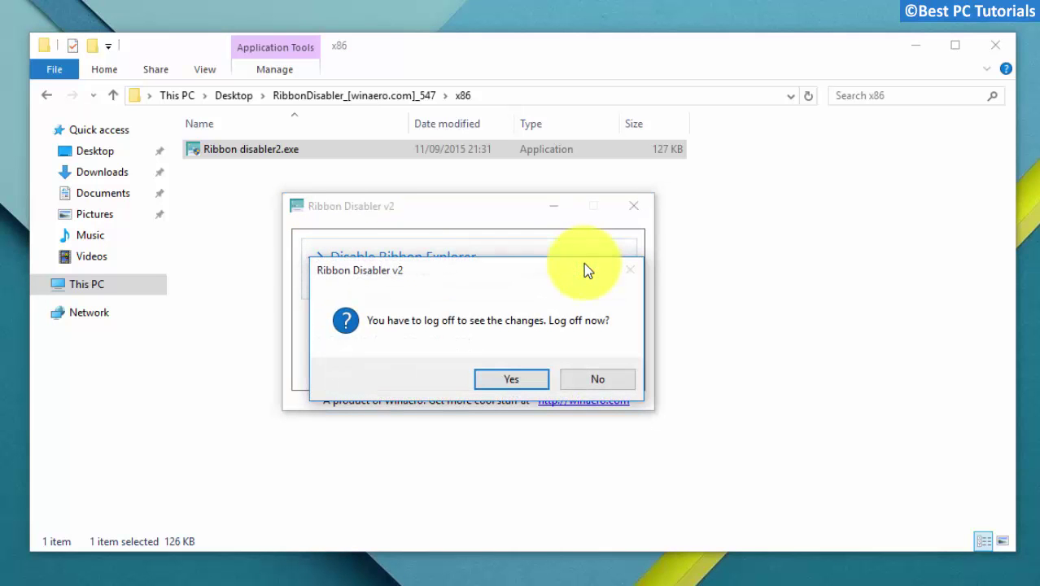
click(525, 381)
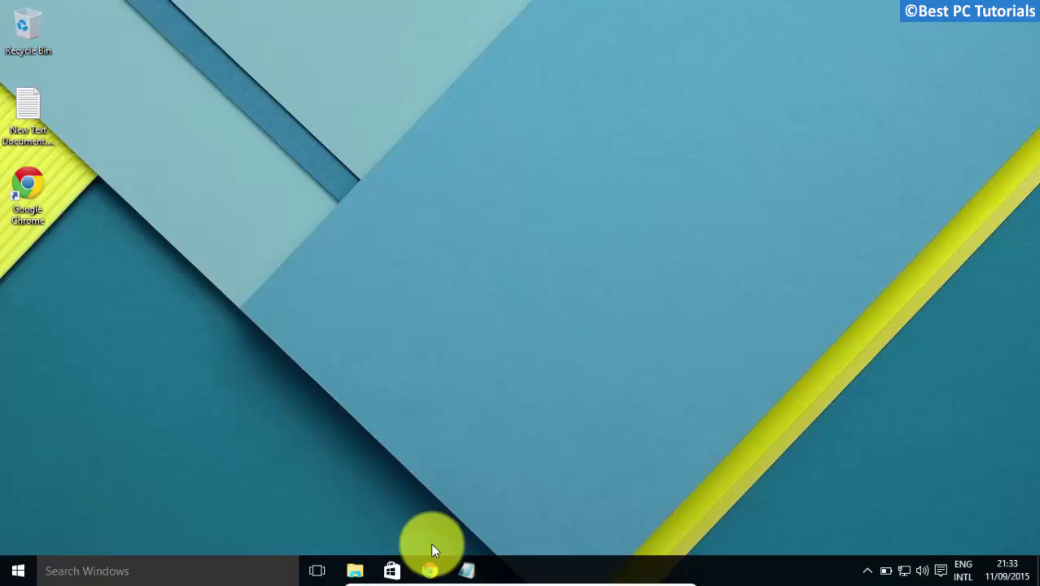
Step: Download the gray10_v1 theme .rar from the MEGA page to the desktop
click(428, 572)
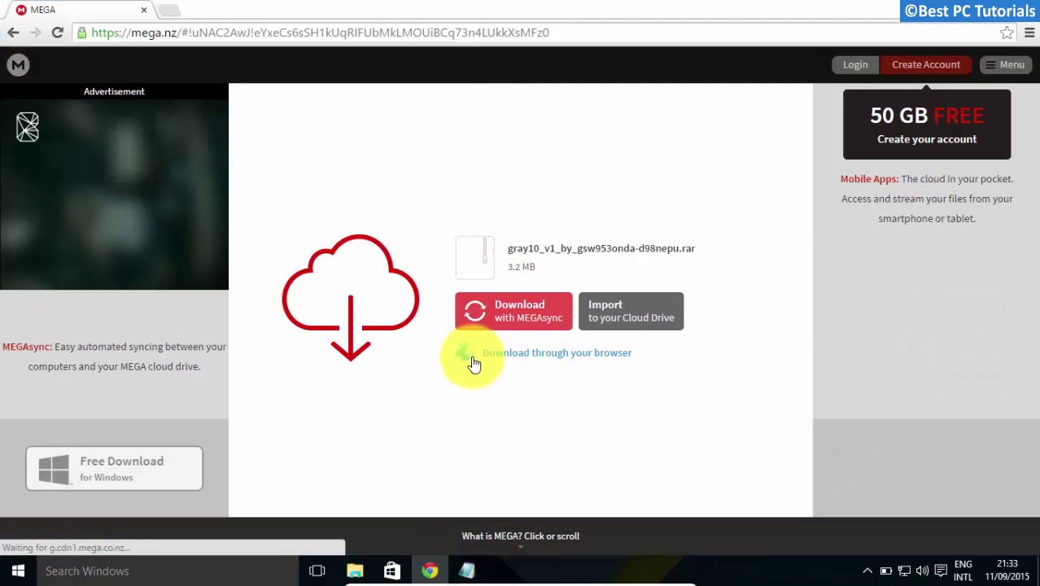
click(558, 354)
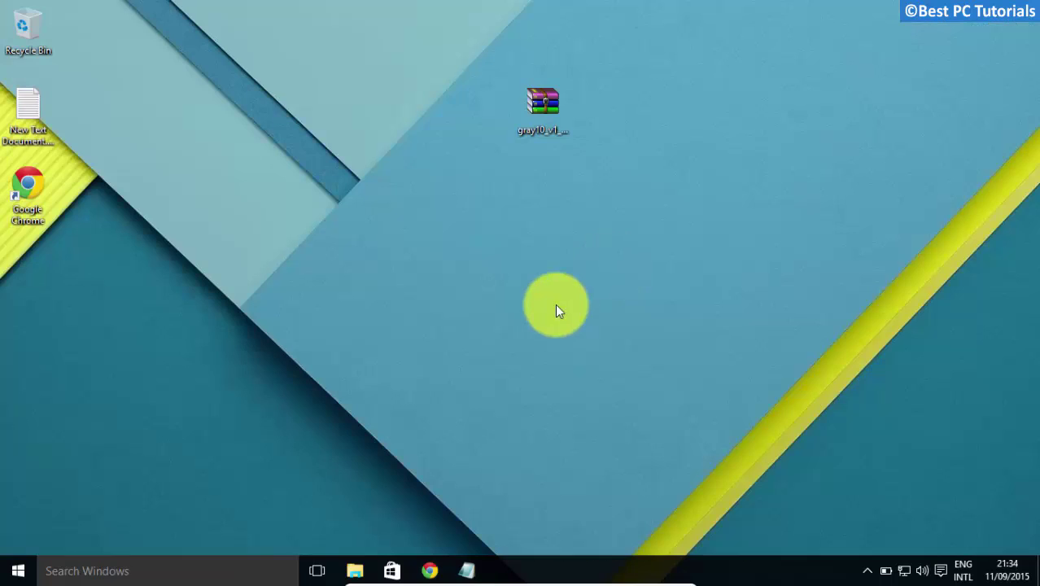
click(544, 312)
Step: Extract the gray10 theme archive onto the desktop with WinRAR's Extract Here
click(570, 107)
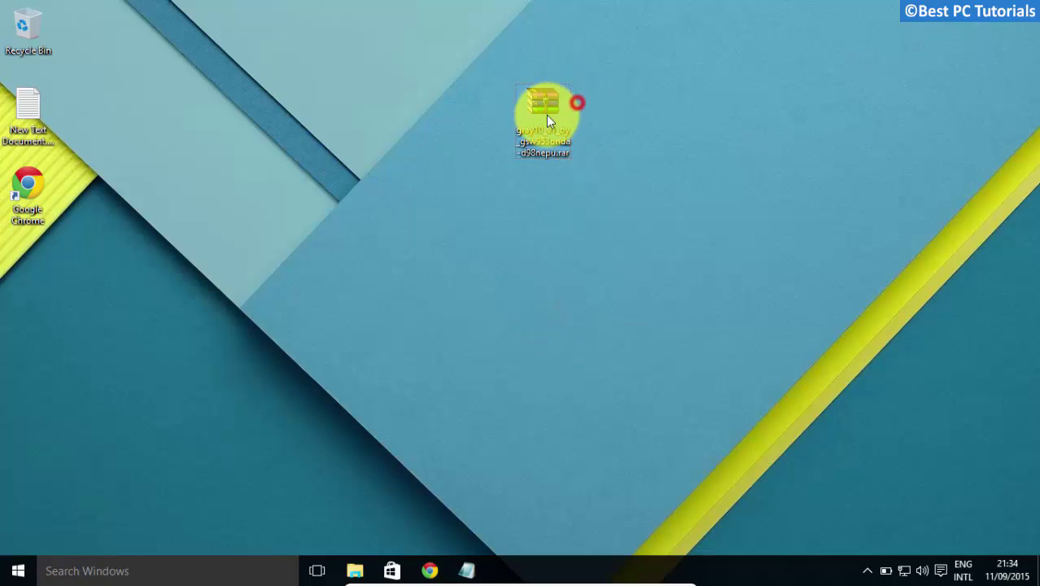
right_click(561, 113)
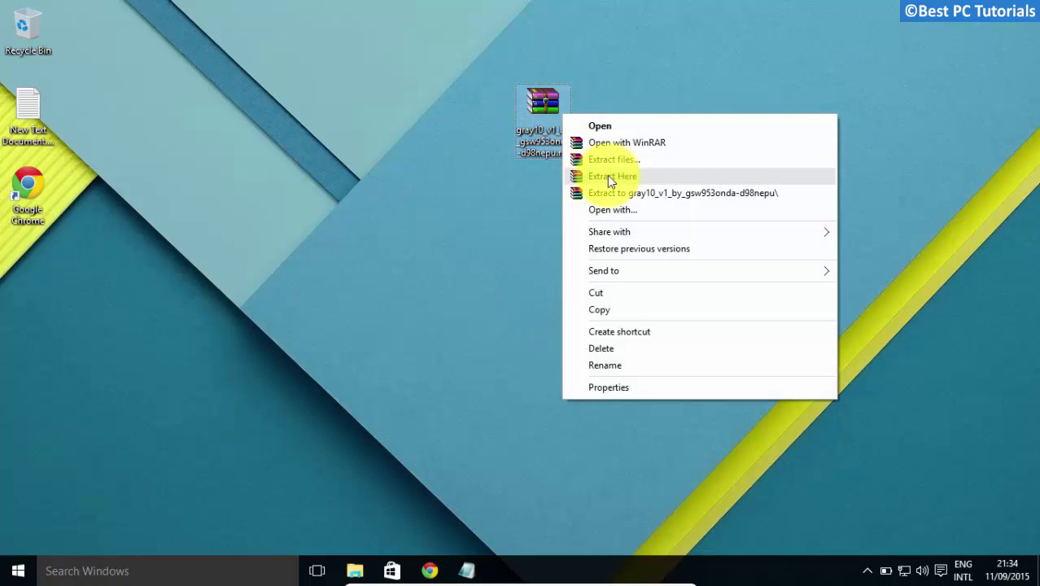
click(681, 176)
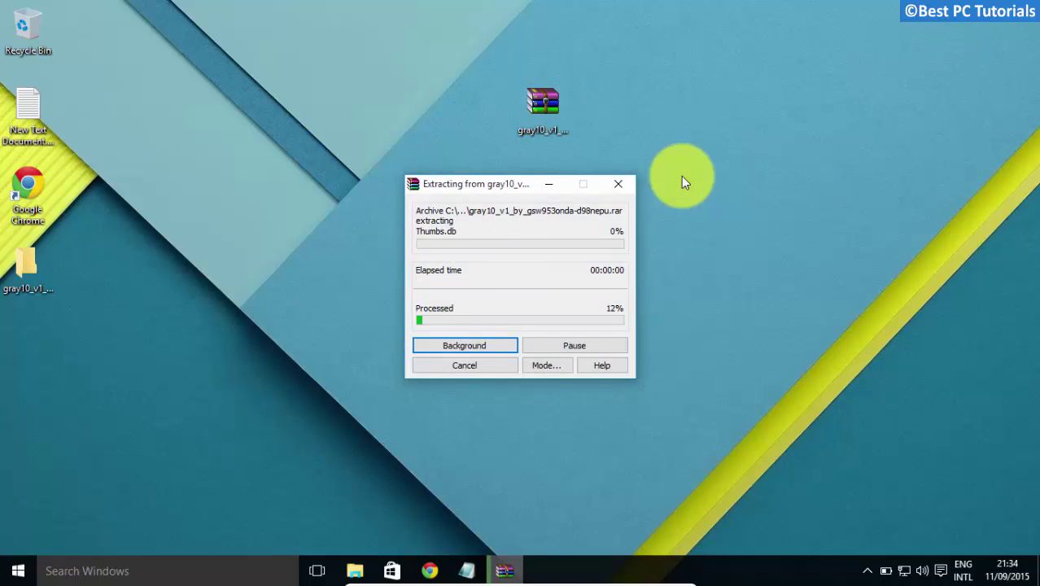
Step: Open the extracted '1. Old New Explorer' subfolder and bring up OldNewExplorerCfg.exe's context menu
click(548, 98)
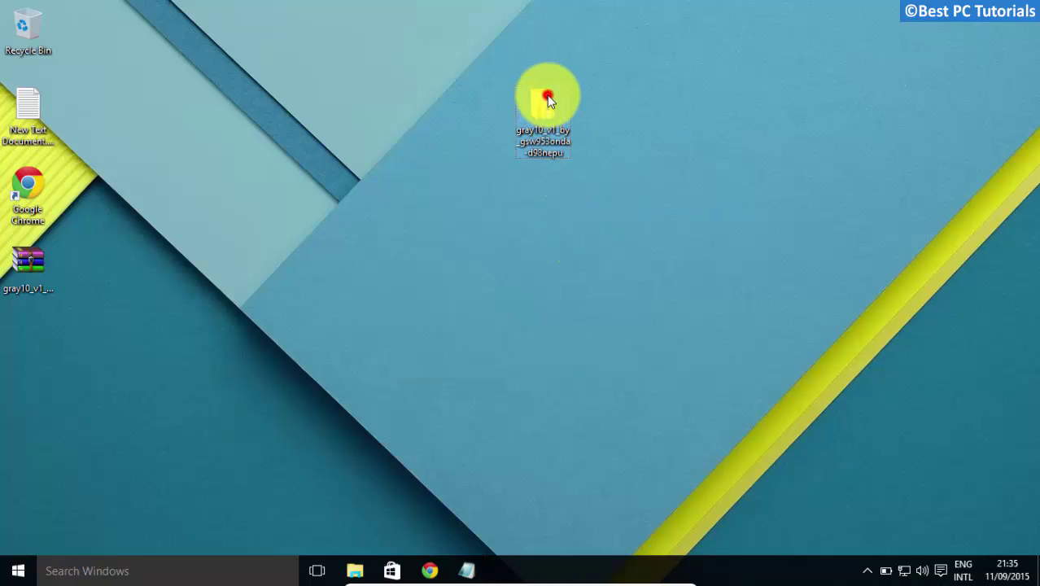
double_click(547, 98)
double_click(210, 181)
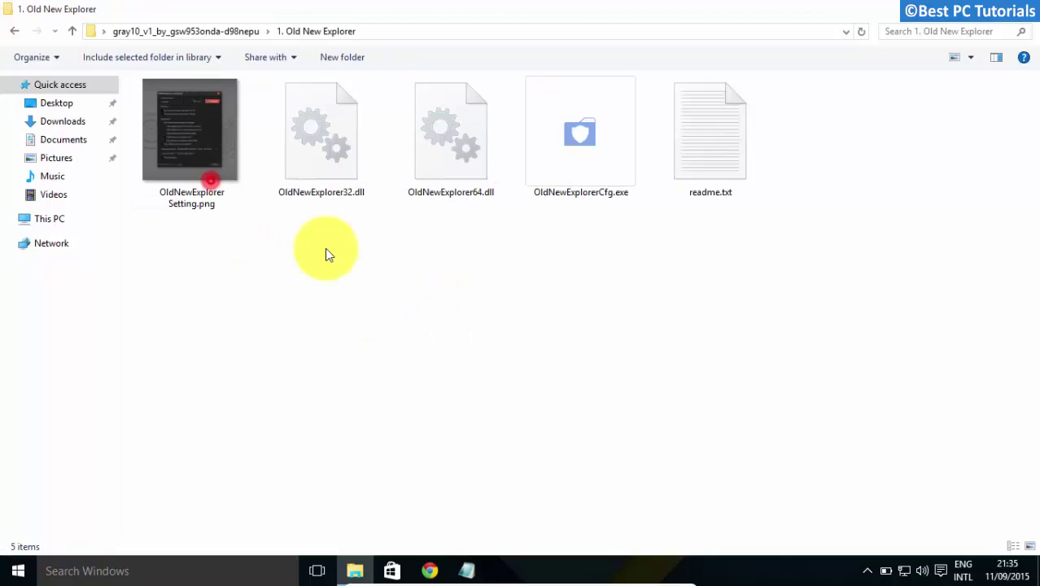
click(327, 249)
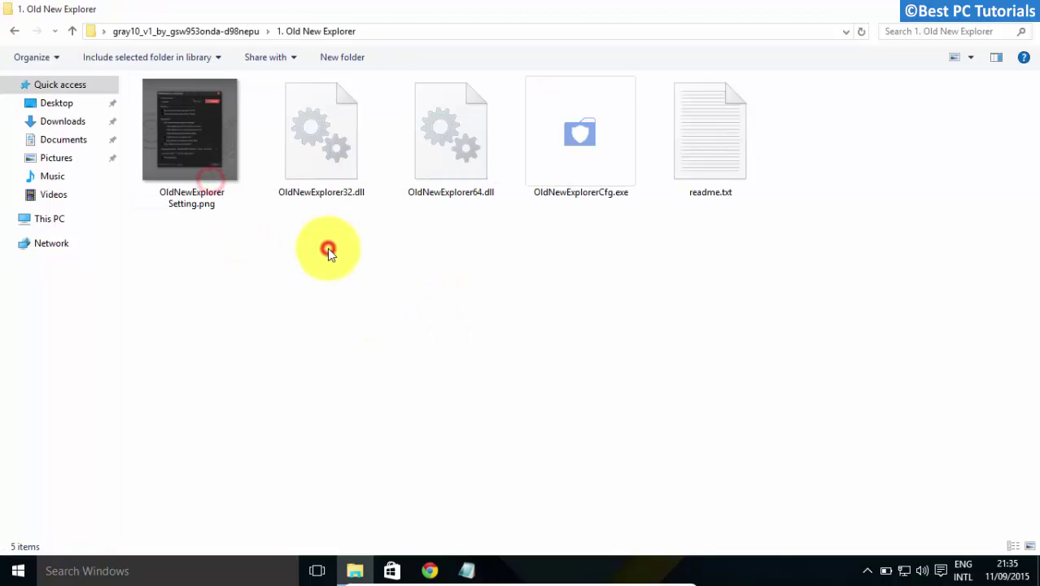
click(571, 169)
right_click(573, 174)
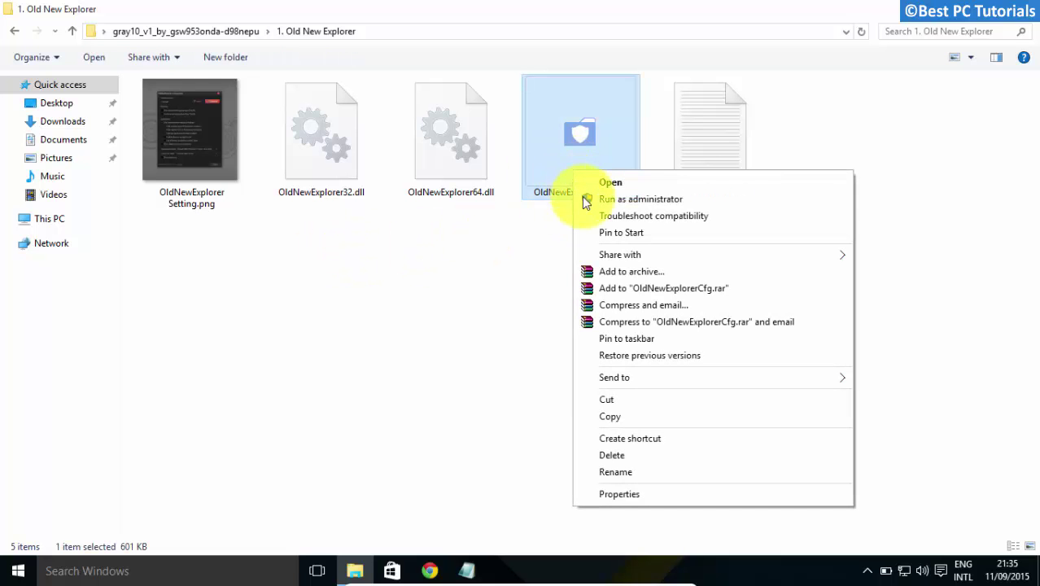
Step: Run OldNewExplorerCfg as administrator with command bar on, status bar and glass off, then Install
click(658, 200)
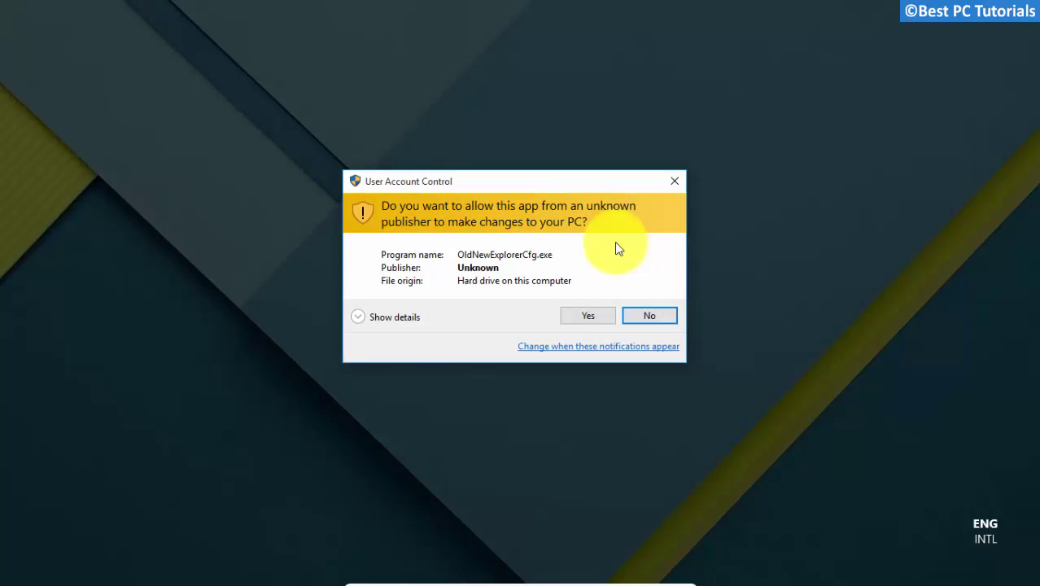
click(579, 319)
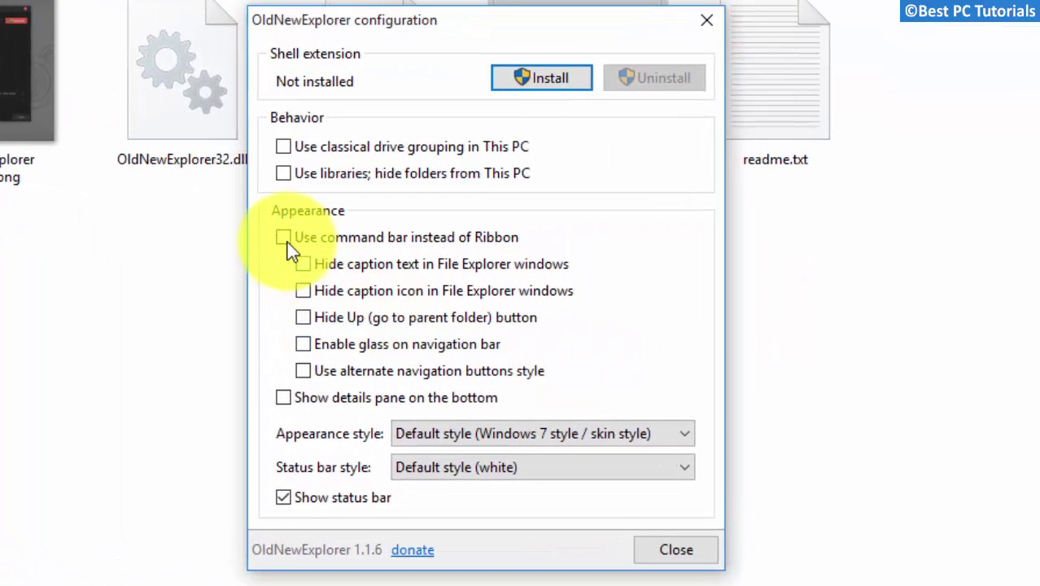
click(282, 237)
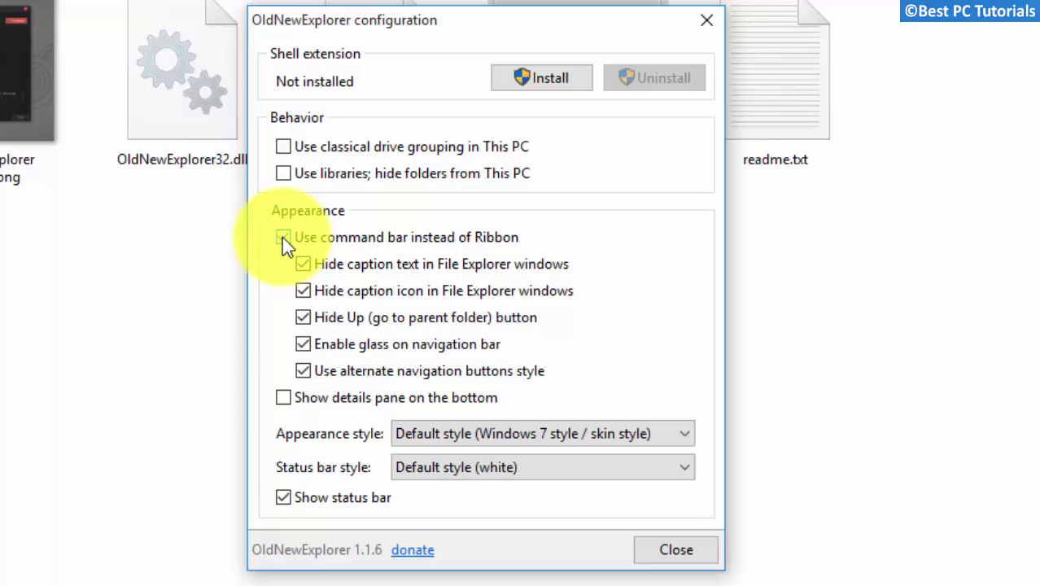
click(283, 497)
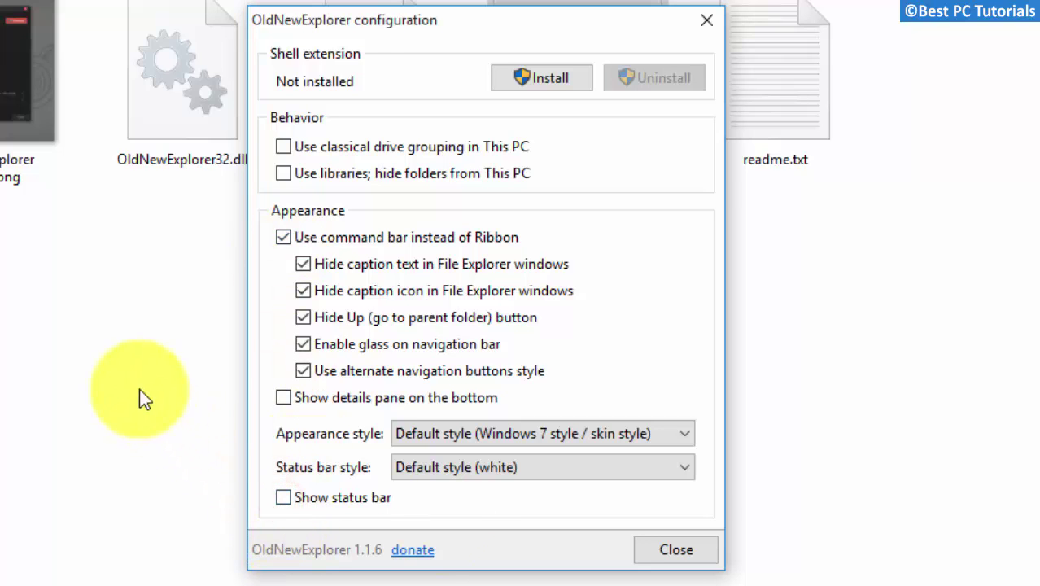
click(301, 344)
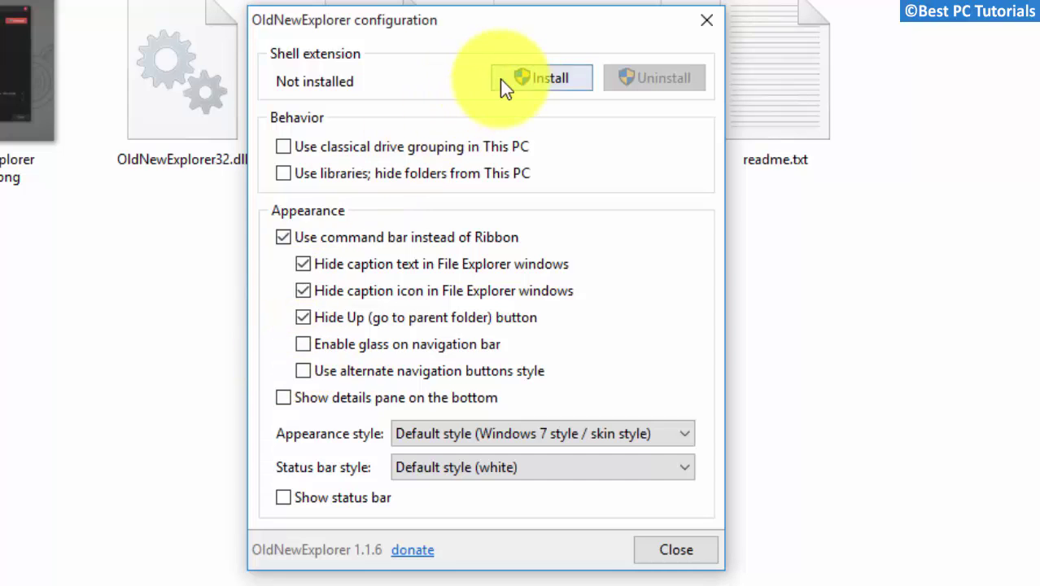
click(563, 83)
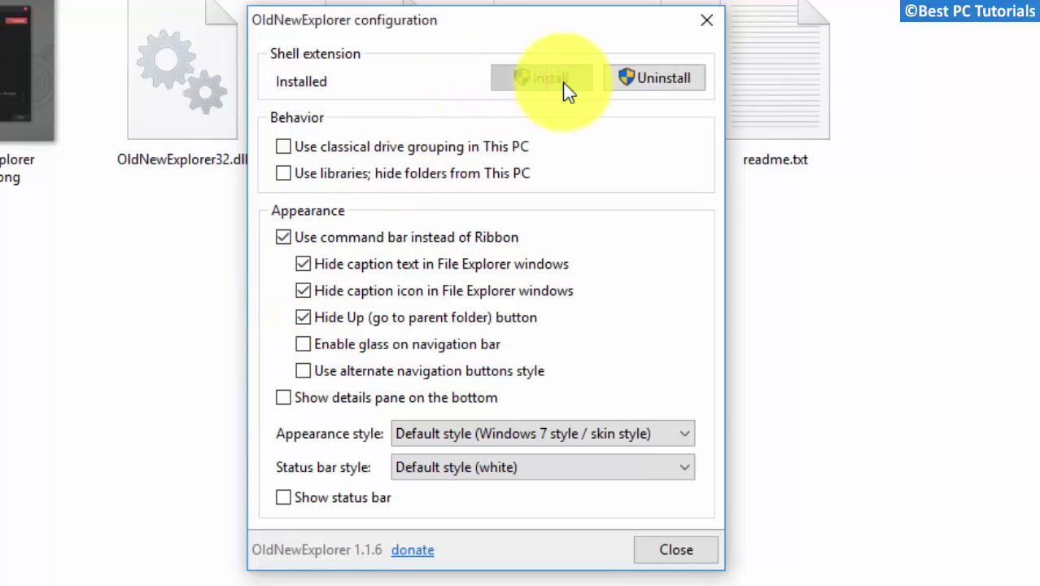
Step: Close OldNewExplorer and open the theme's Classic Appearance Settings folder
click(693, 556)
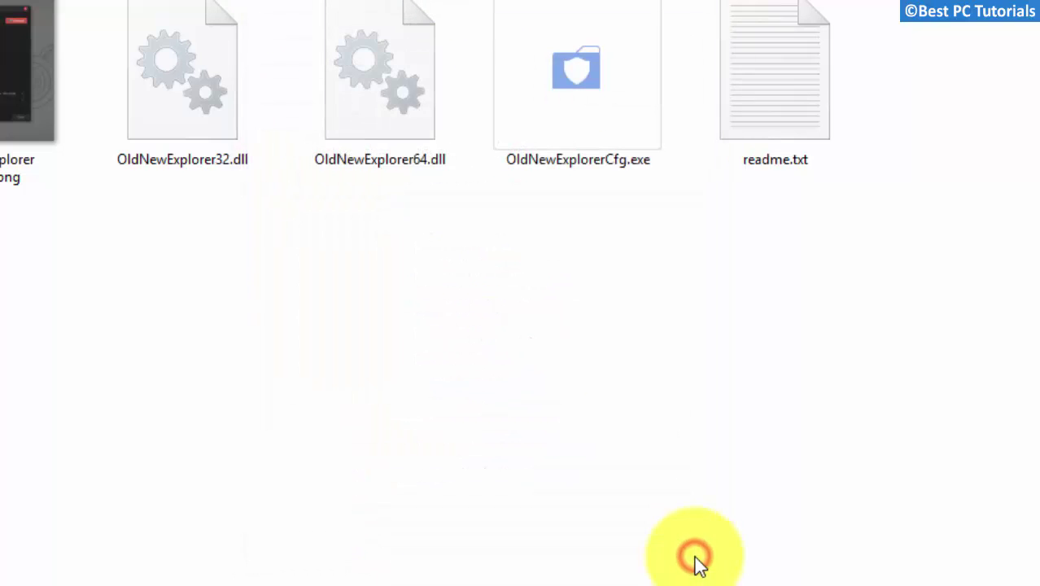
click(74, 32)
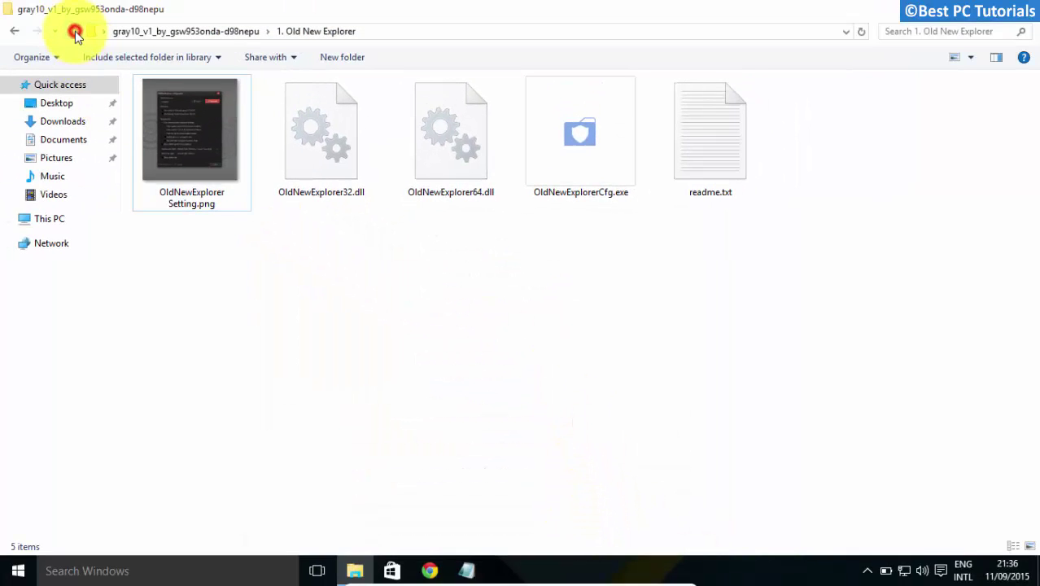
click(326, 295)
click(327, 202)
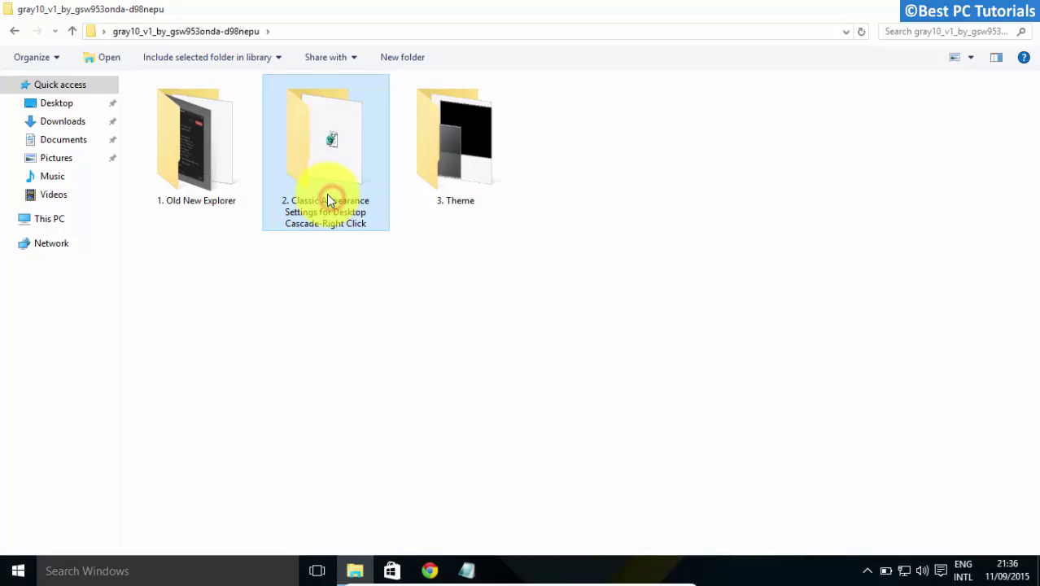
double_click(326, 193)
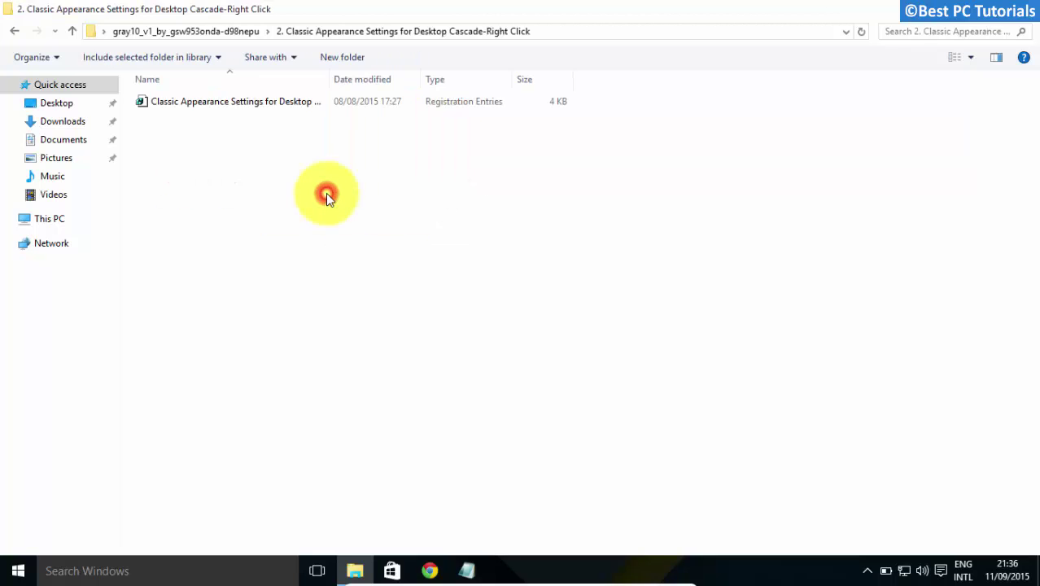
Step: Merge the Classic Appearance Settings .reg file into the registry, then go back up
click(244, 101)
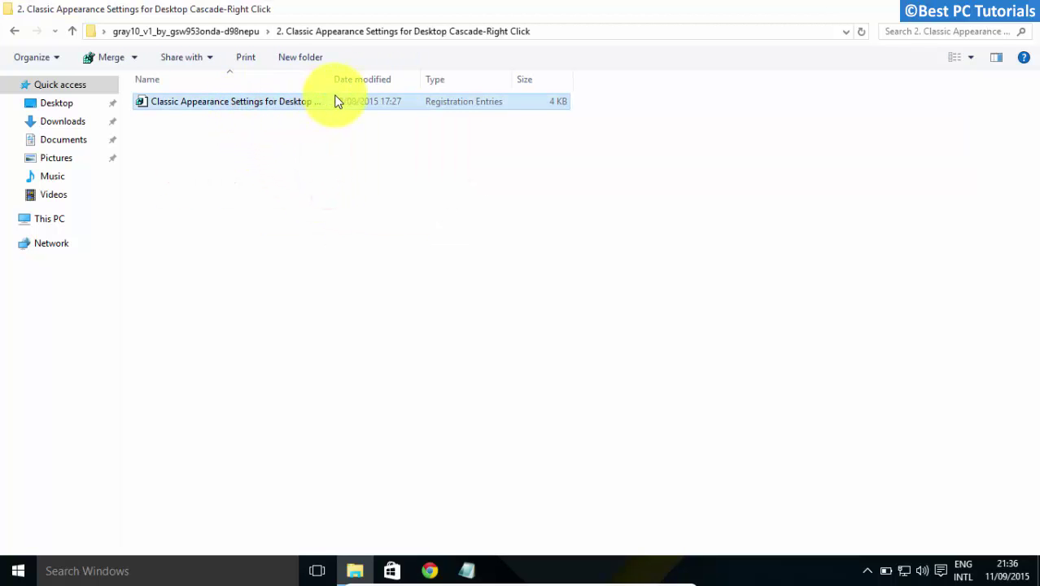
right_click(334, 99)
click(354, 107)
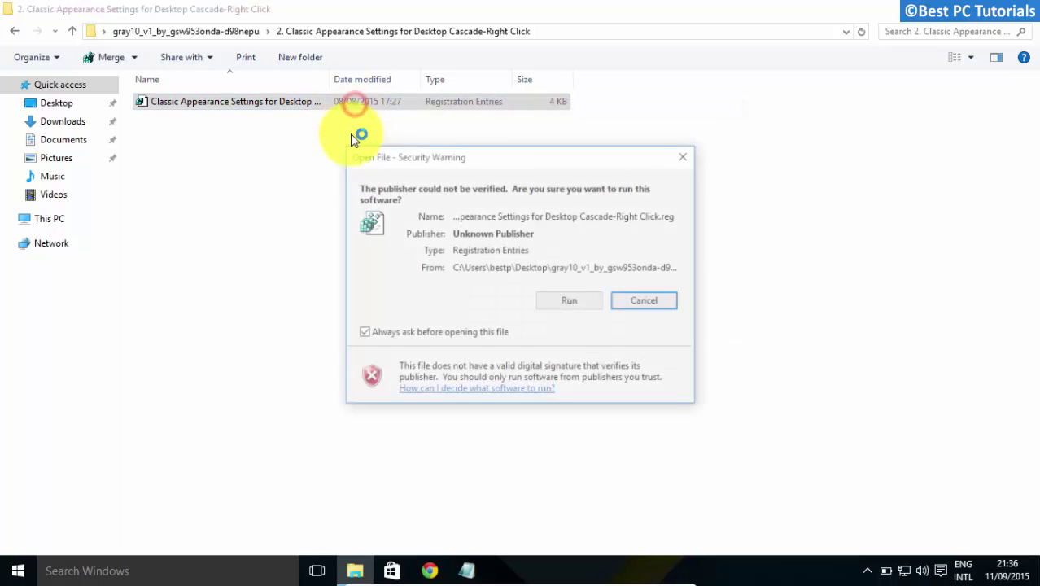
click(576, 301)
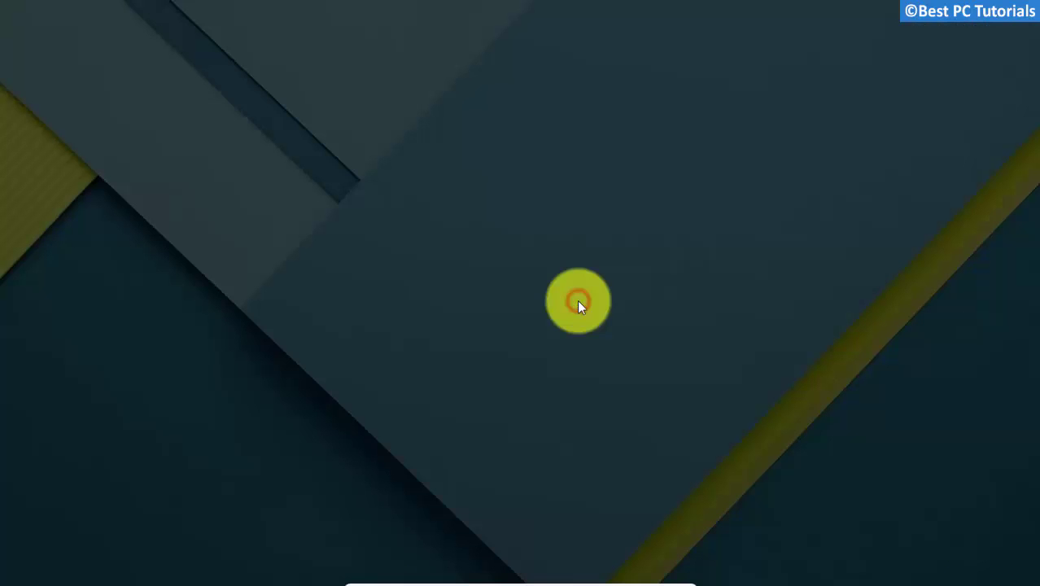
click(577, 307)
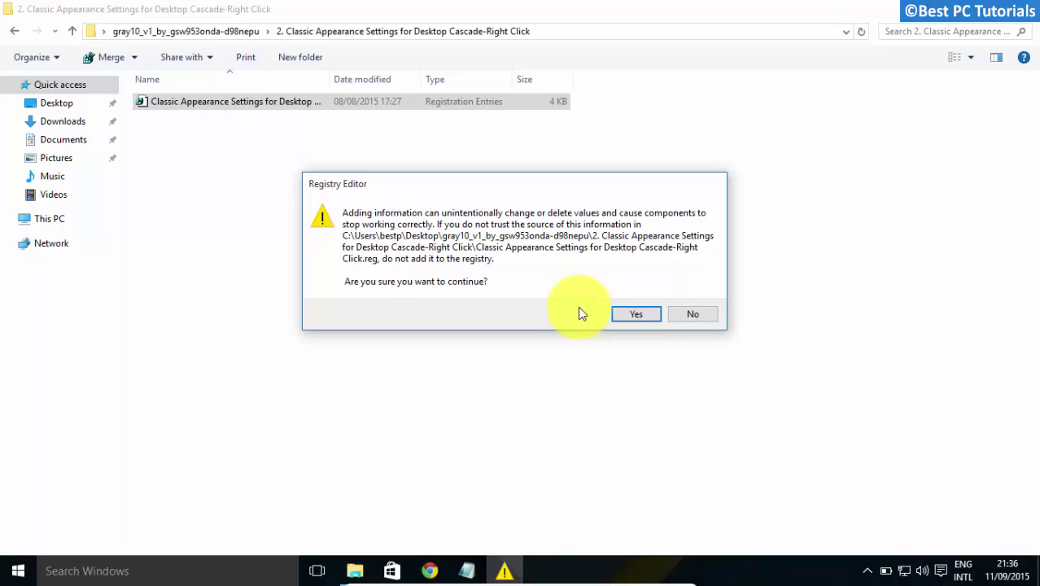
click(622, 311)
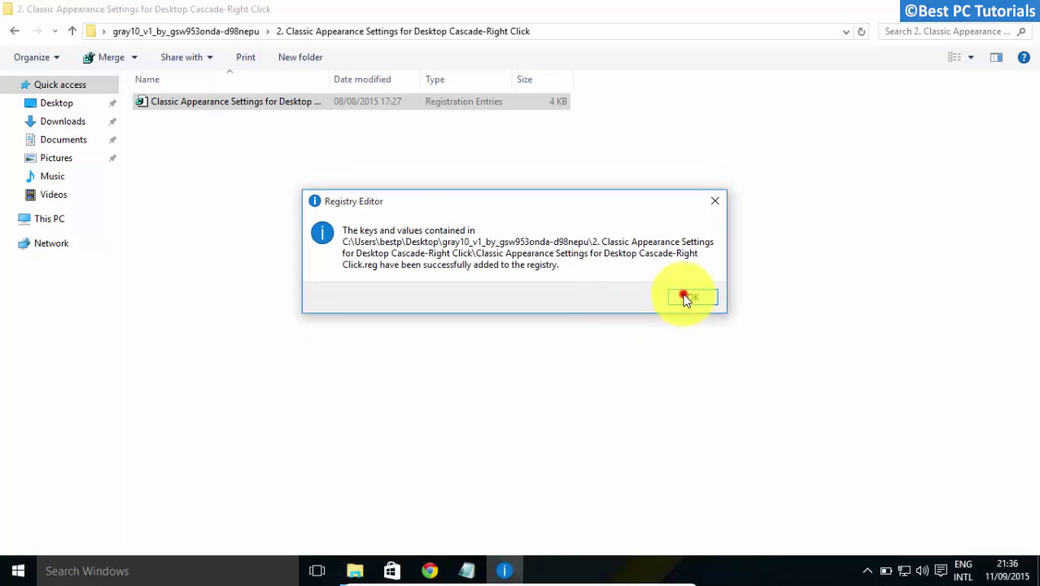
click(687, 297)
click(464, 288)
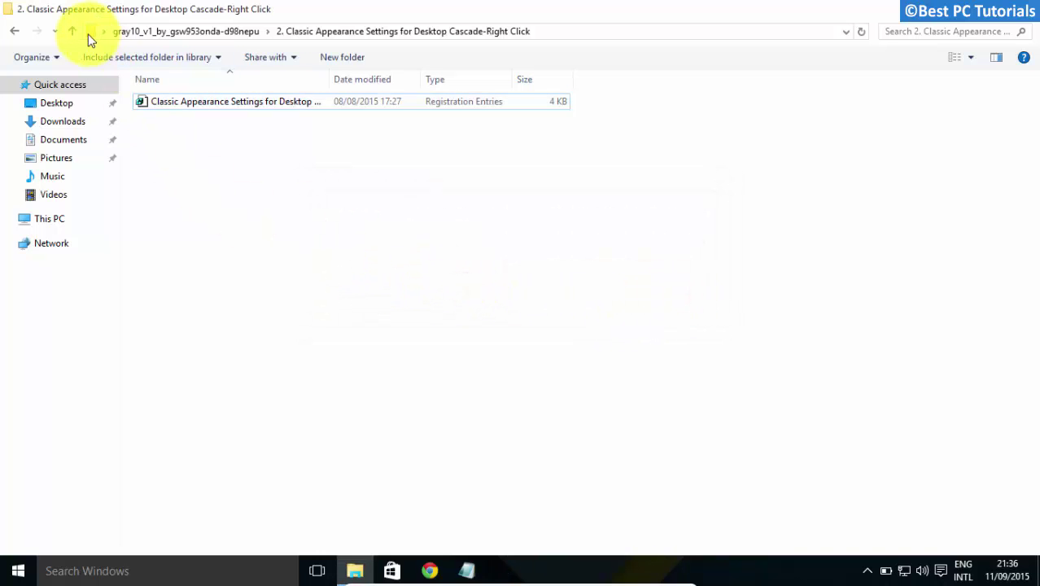
click(79, 32)
Step: Copy the g10 folder and g10.theme from the 3. Theme folder
click(479, 310)
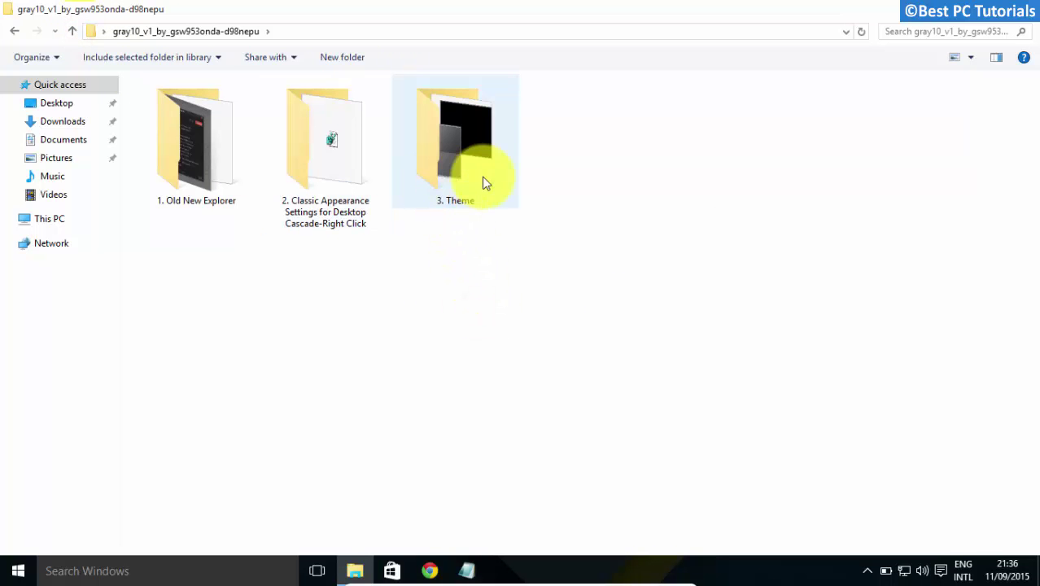
double_click(483, 176)
drag(156, 197, 344, 104)
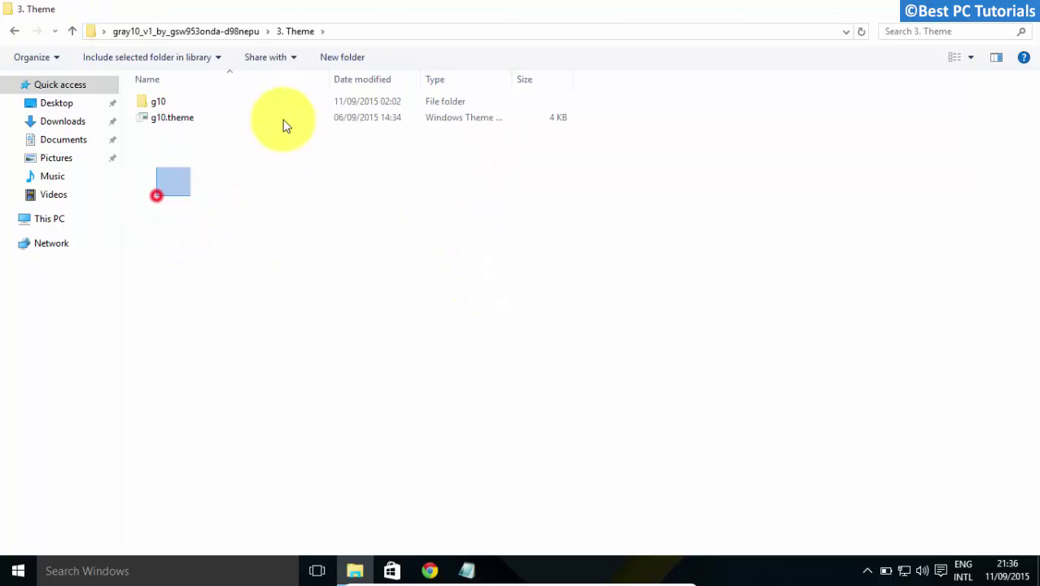
right_click(344, 104)
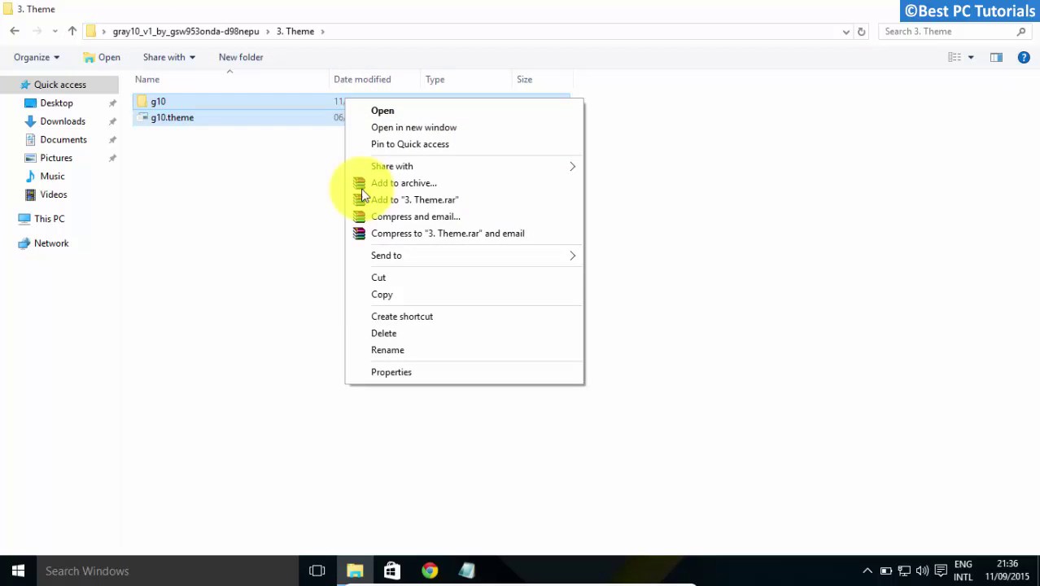
click(453, 301)
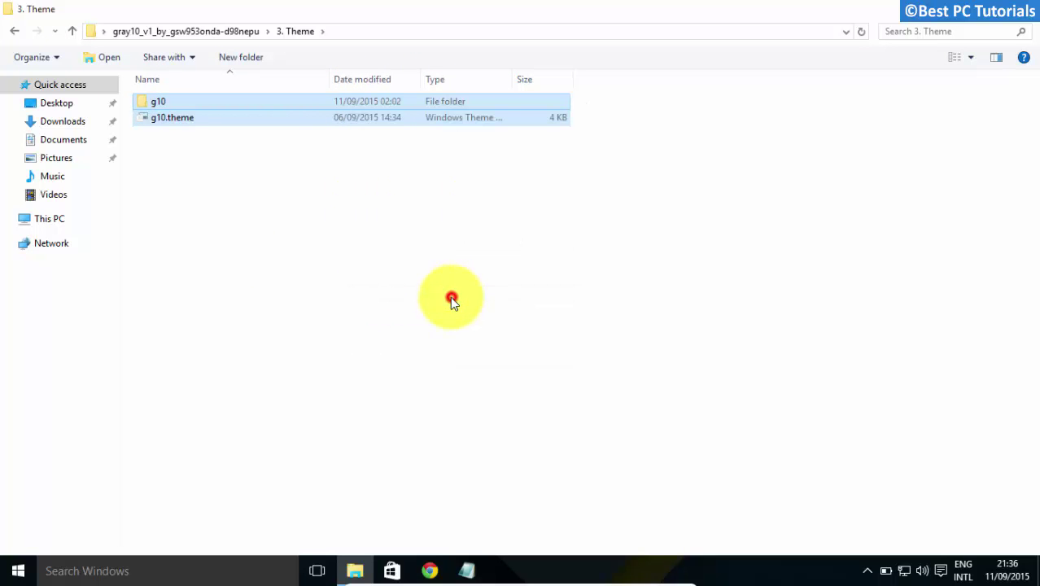
Step: Navigate to C:\Windows\Resources\Themes
click(75, 222)
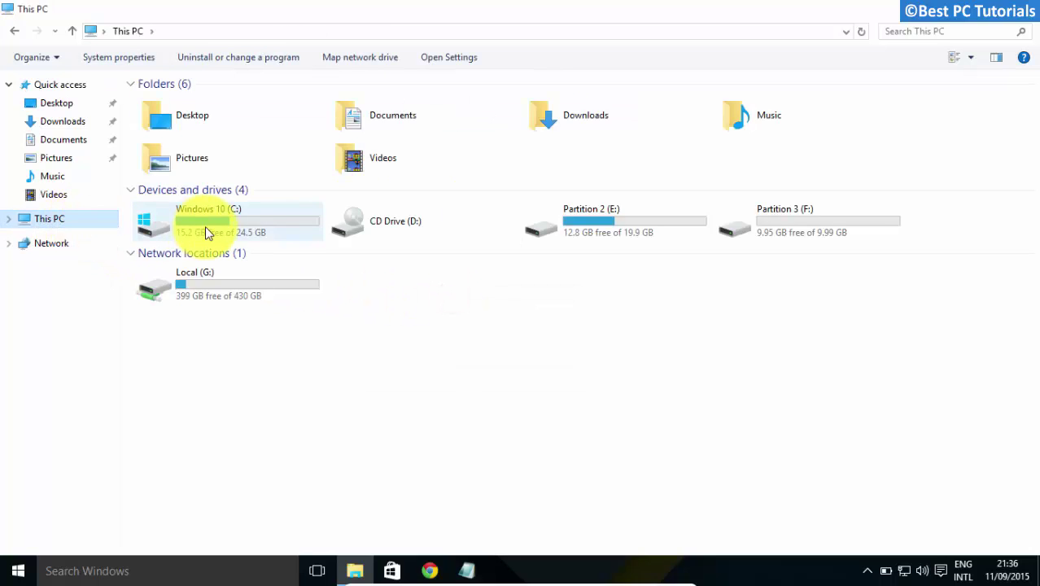
double_click(298, 227)
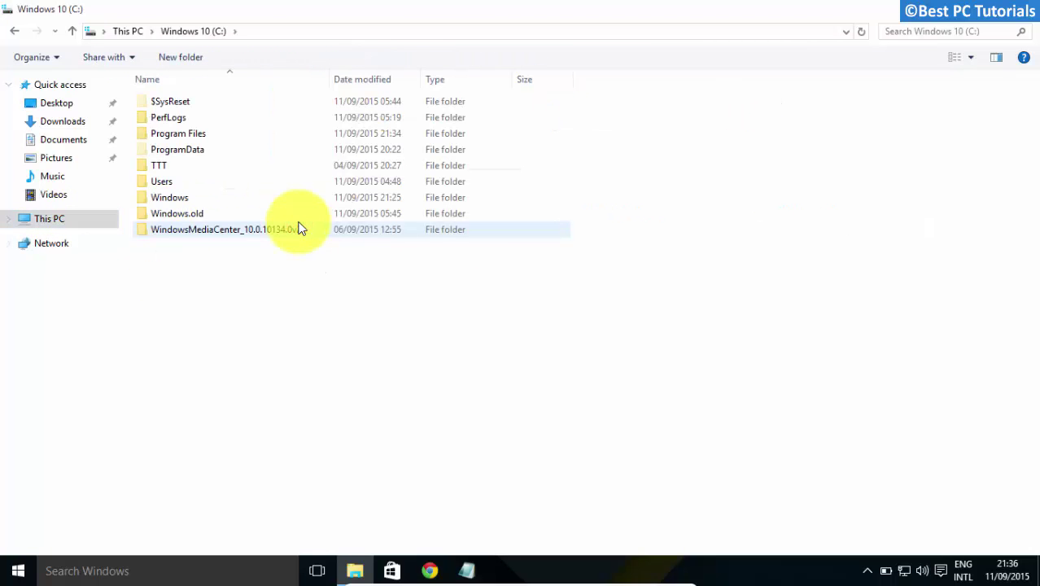
click(167, 200)
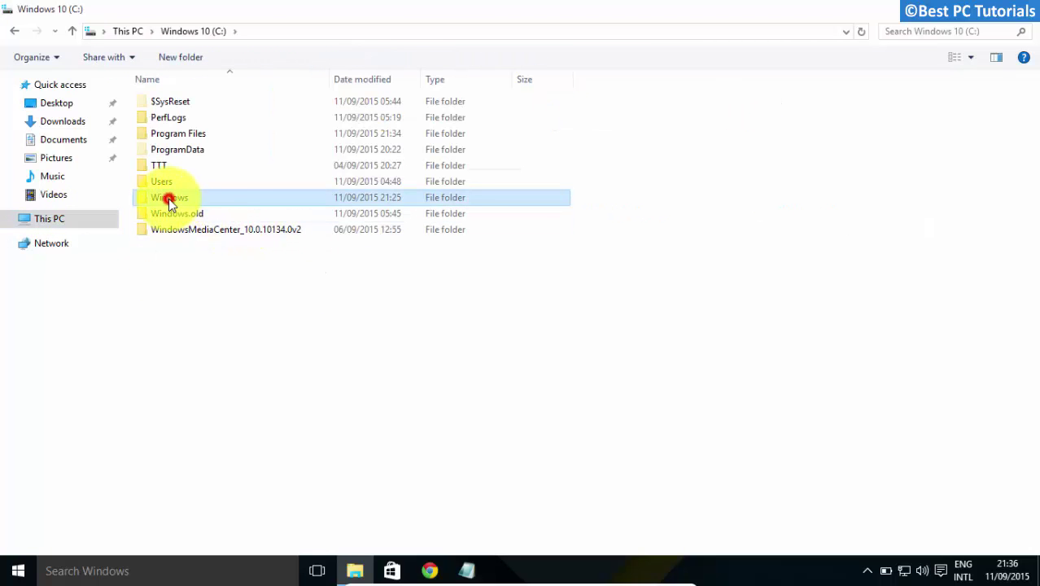
double_click(229, 200)
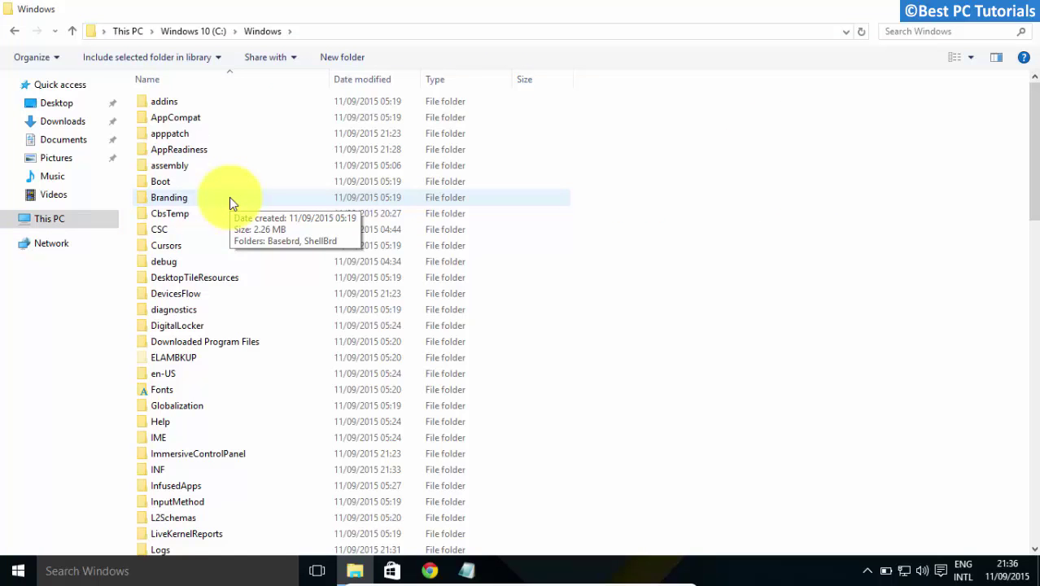
key(r)
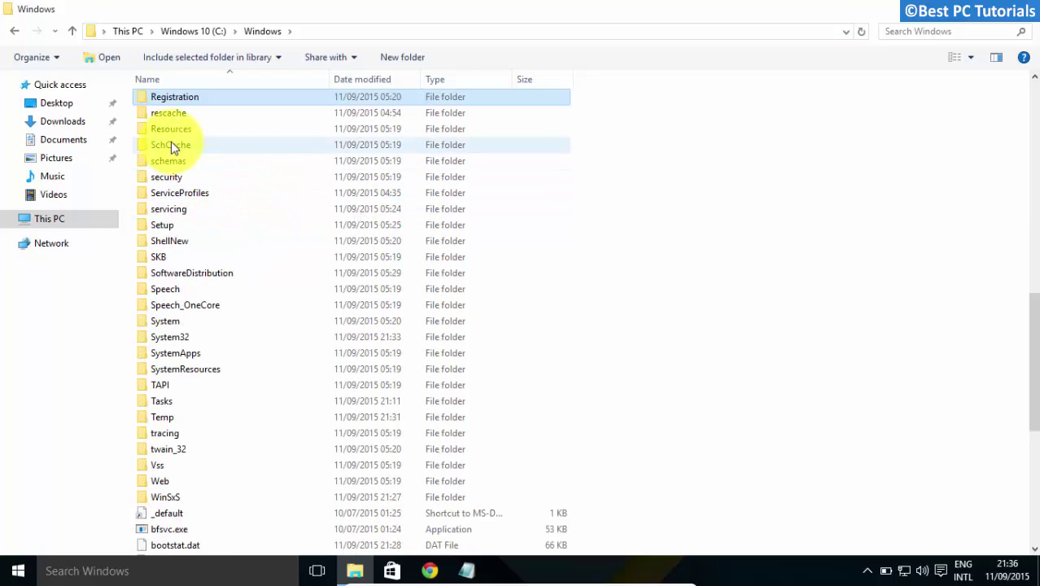
click(167, 132)
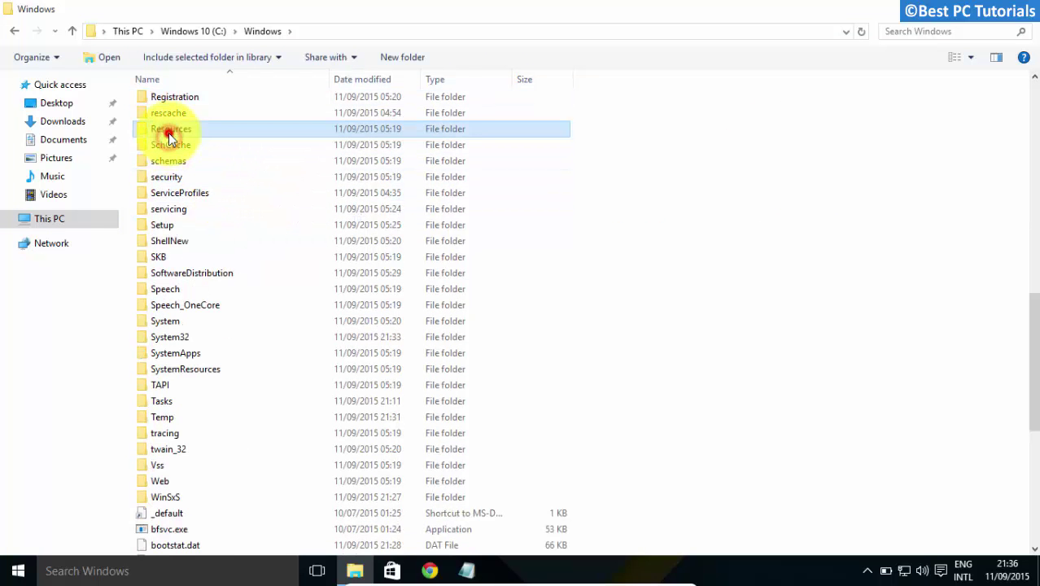
double_click(273, 132)
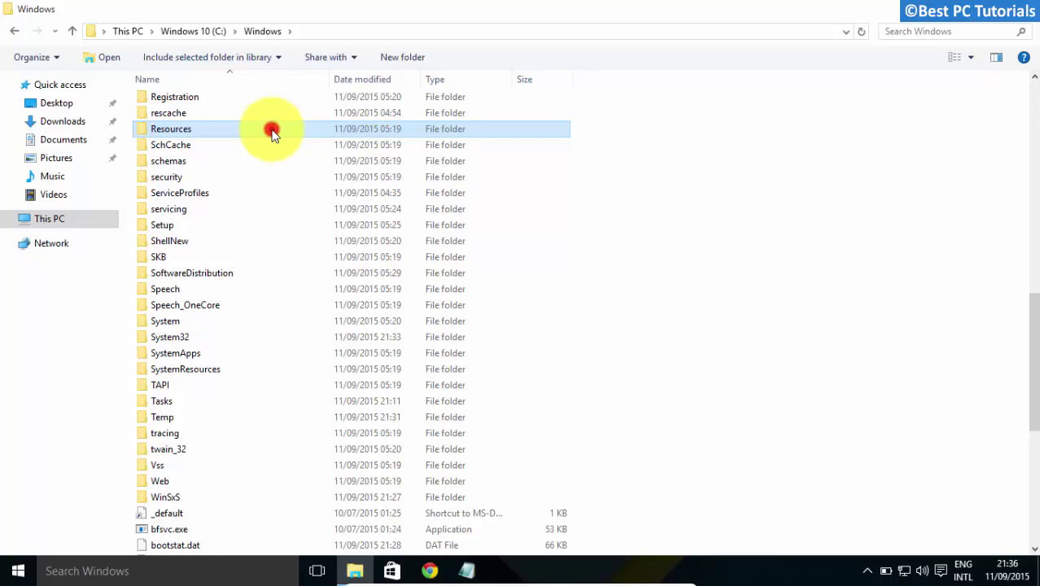
click(258, 135)
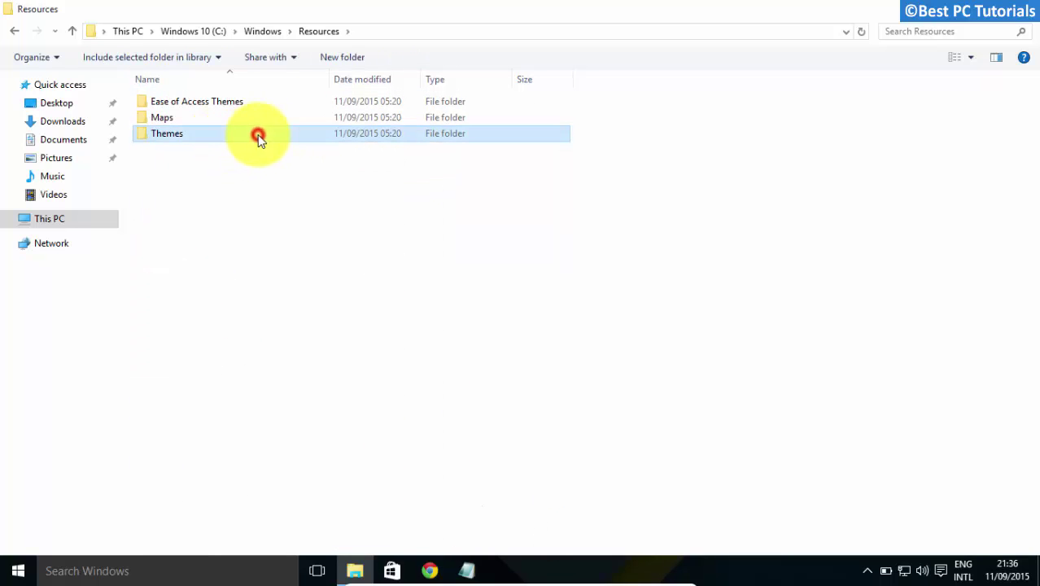
click(244, 136)
double_click(244, 136)
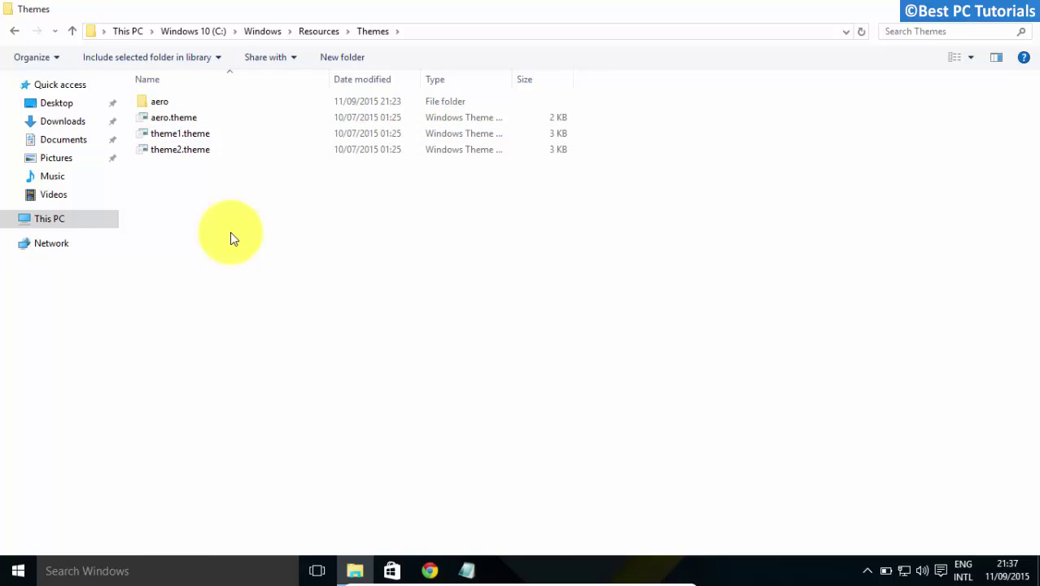
Step: Paste the g10 items there, granting administrator permission for all
key(ctrl+v)
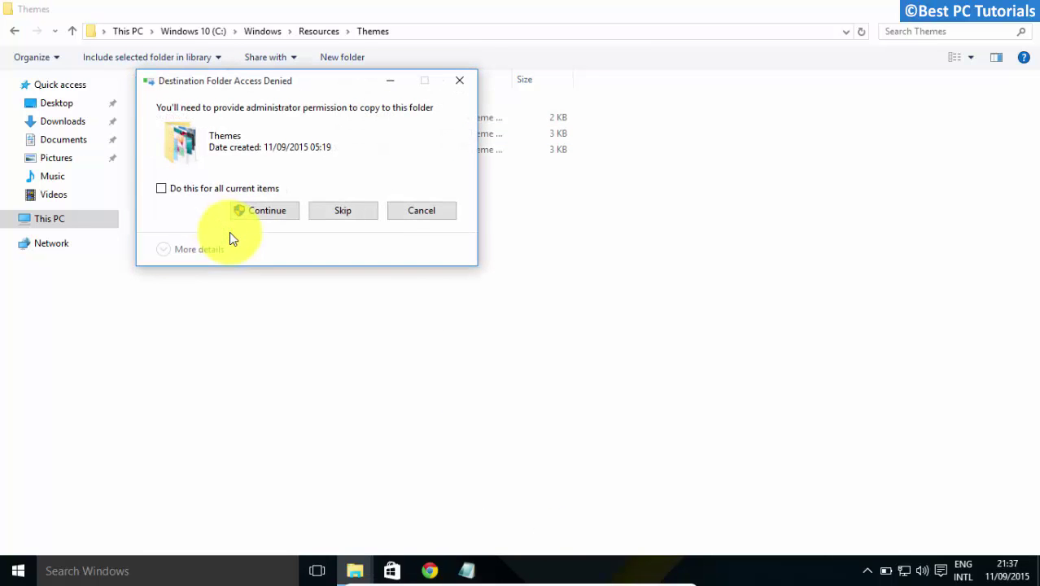
click(214, 188)
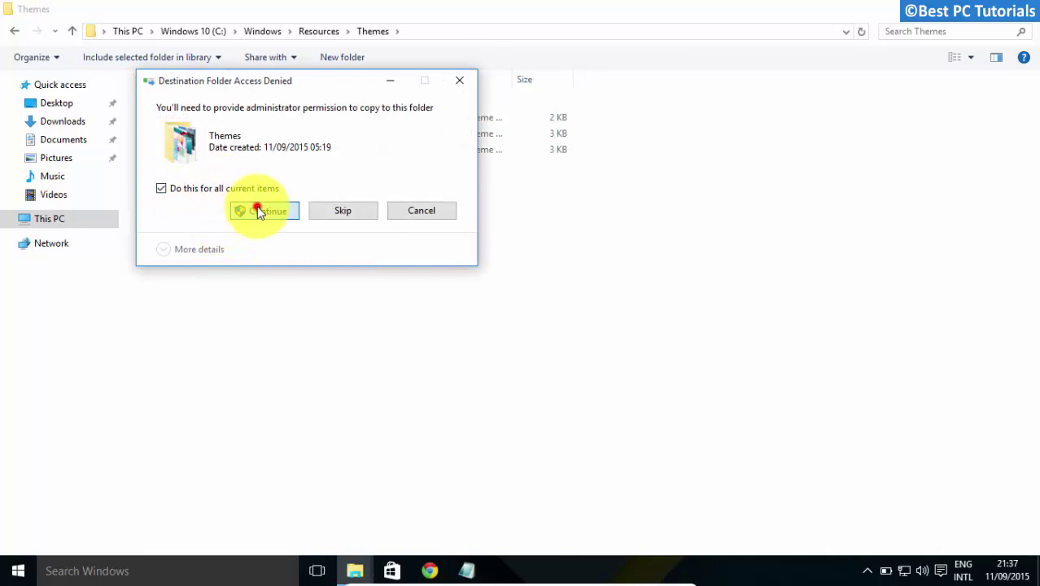
click(256, 210)
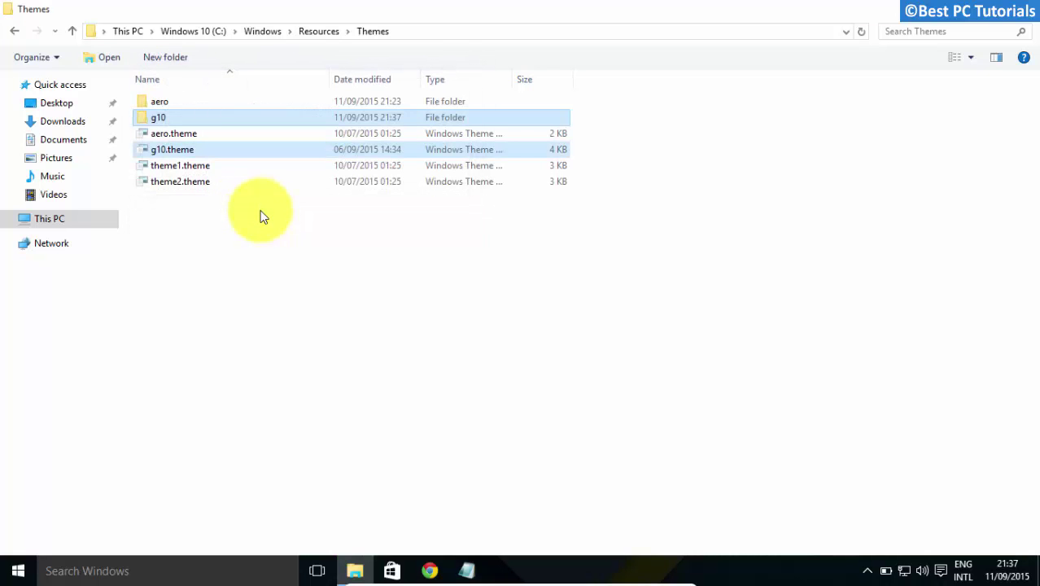
click(339, 289)
Step: Close Explorer, then apply Gray10-v1 from Installed Themes in the desktop's Personalize settings
click(1027, 20)
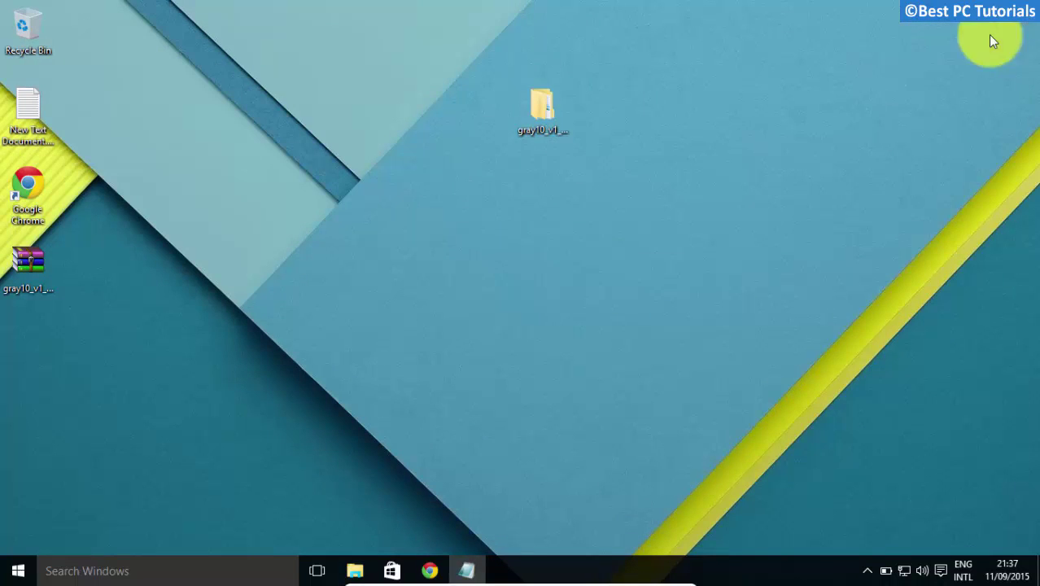
right_click(480, 214)
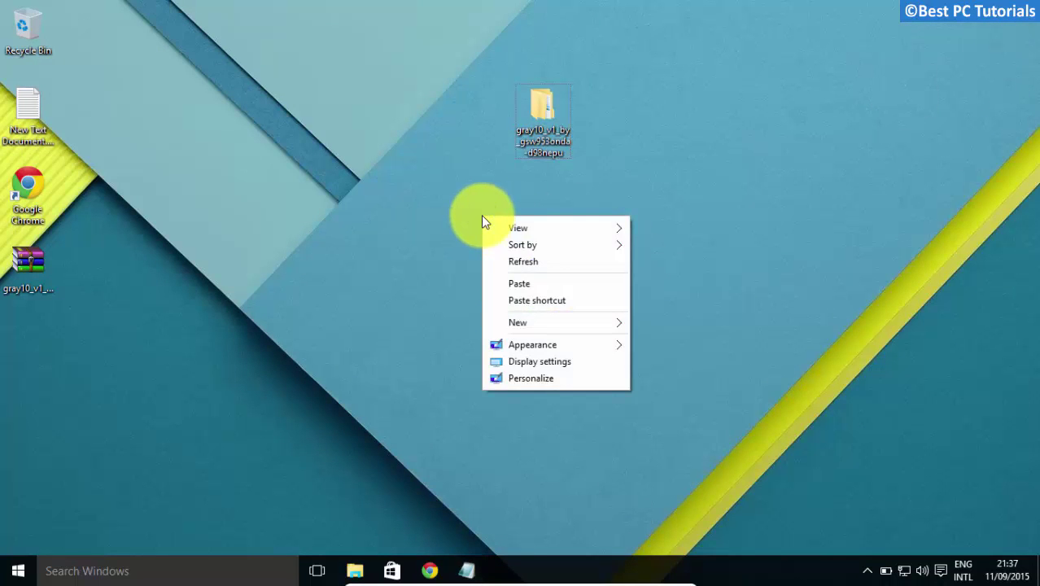
mouse_move(533, 344)
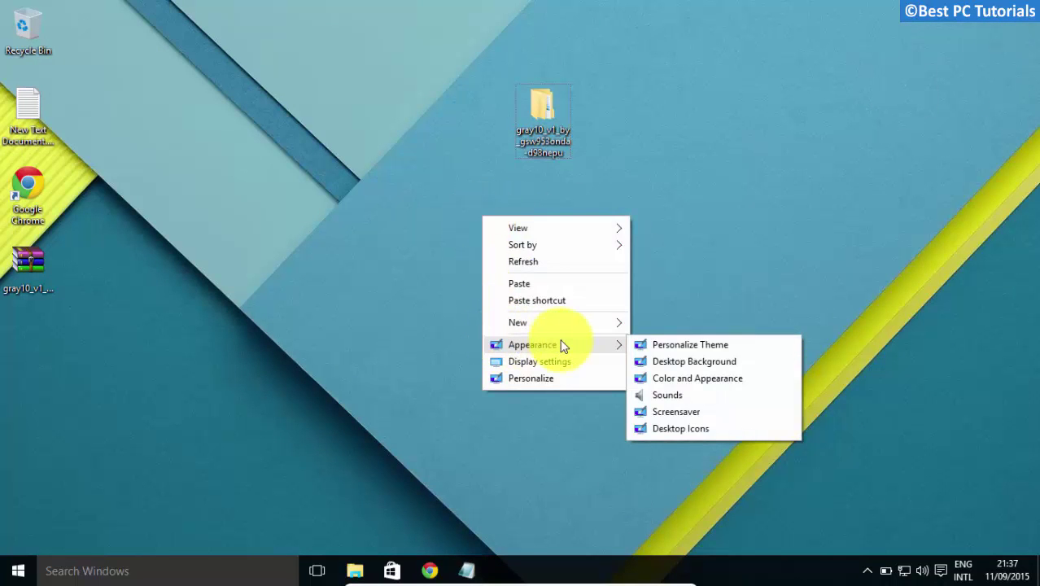
click(742, 343)
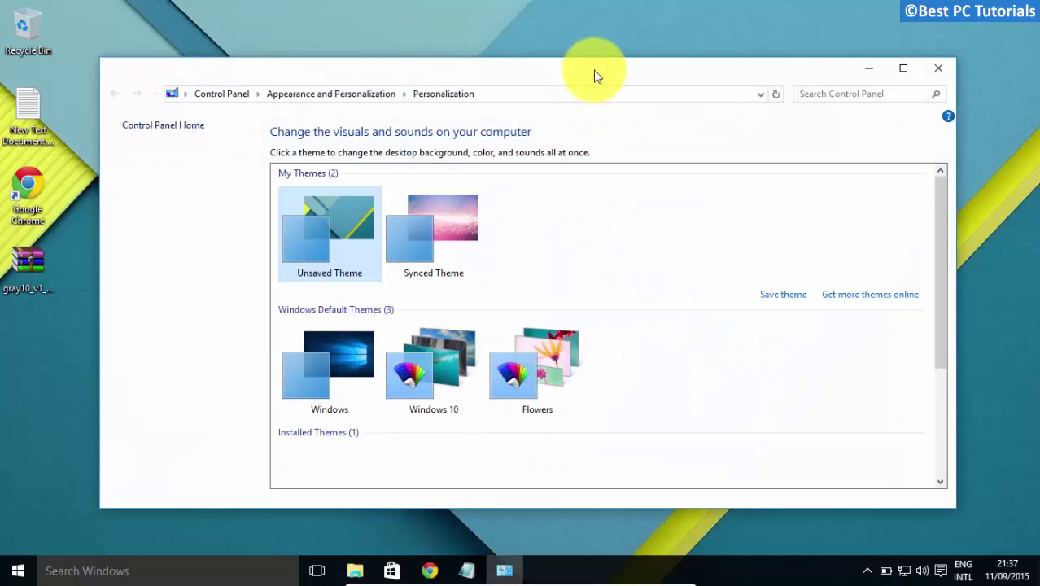
double_click(594, 76)
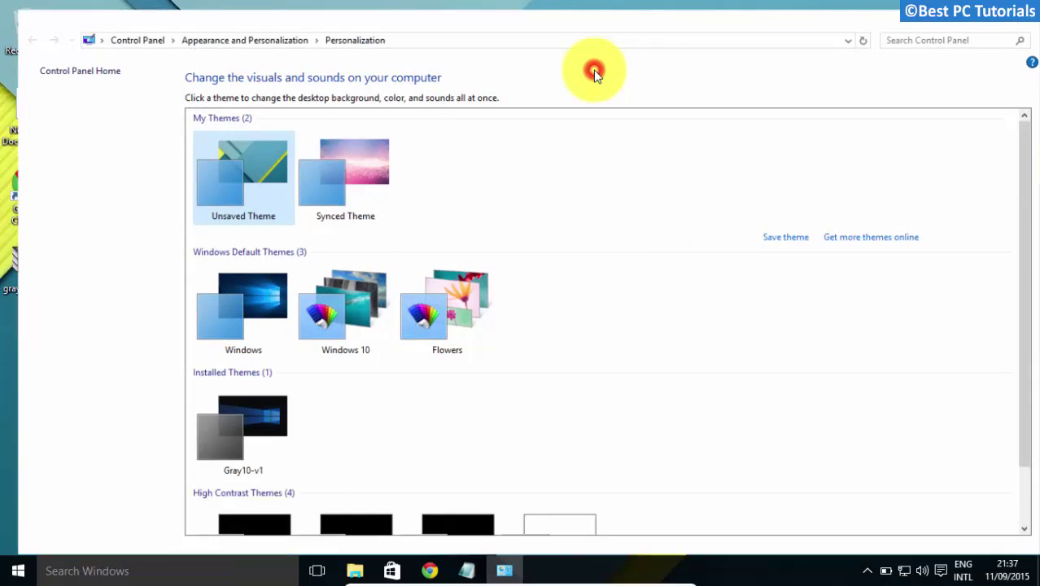
scroll(574, 256, down, 2)
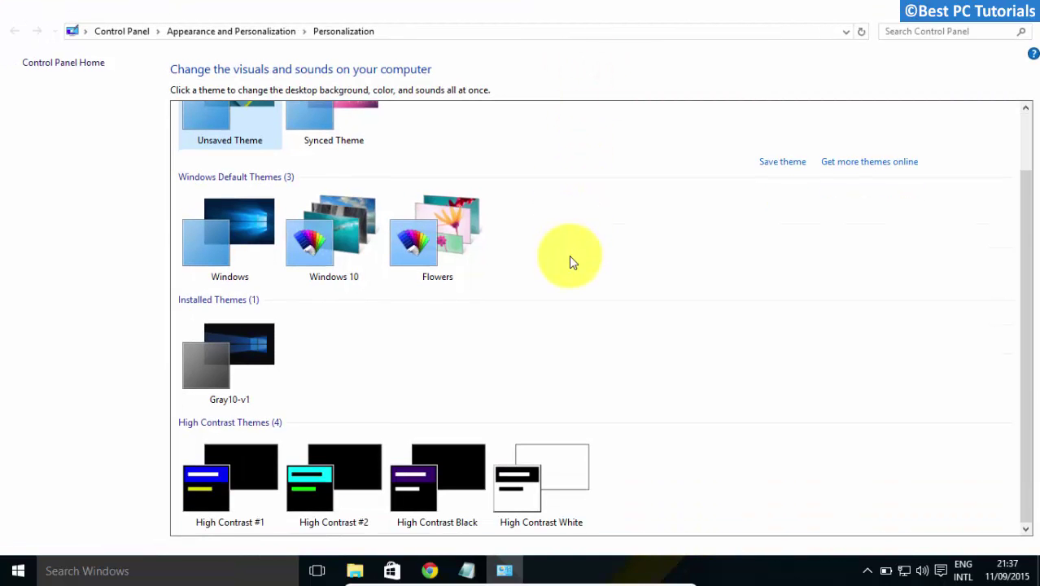
click(255, 374)
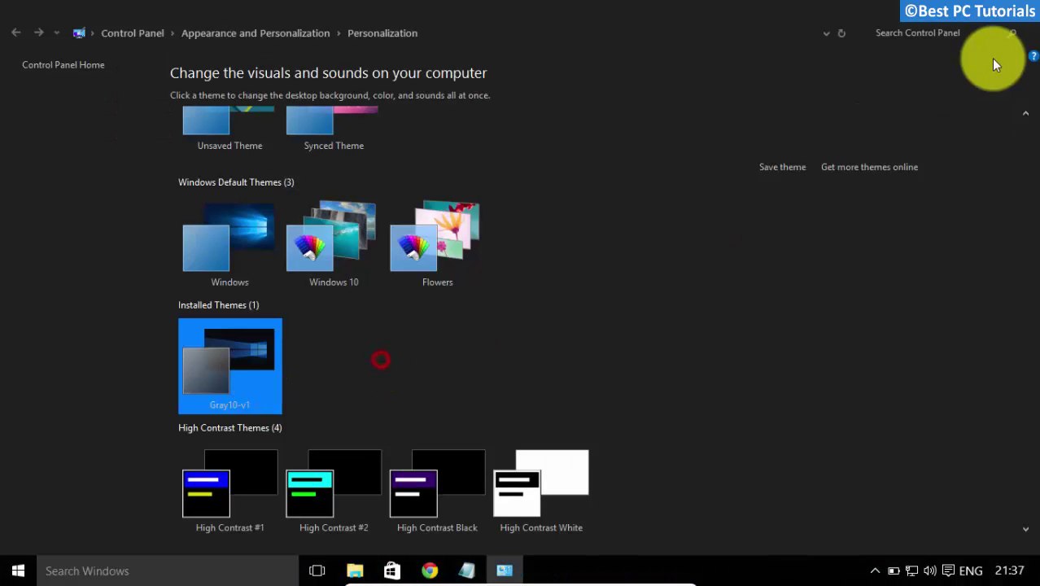
click(1015, 18)
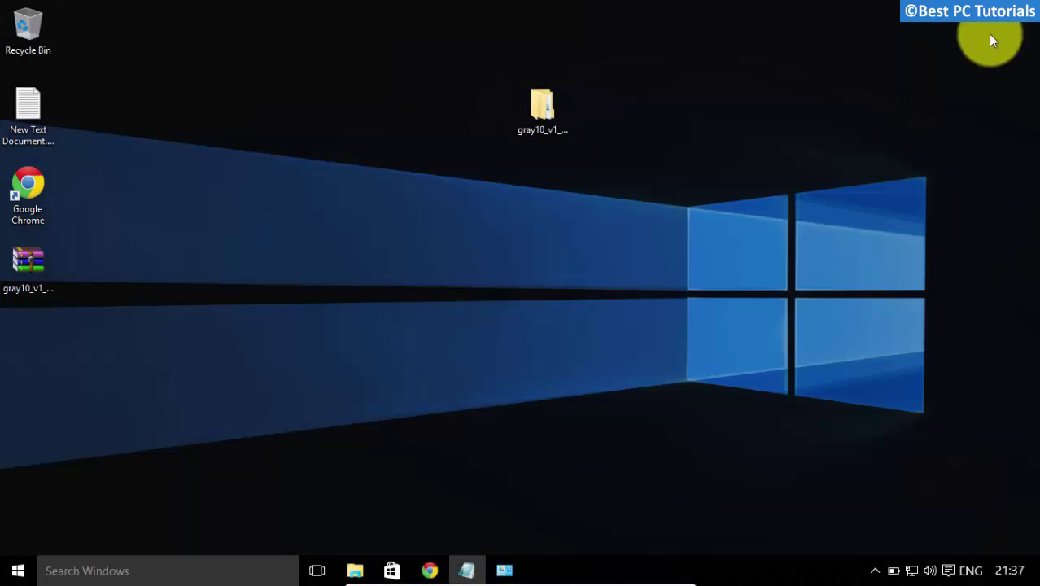
Step: Preview the dark desktop context menu and its New submenu
right_click(302, 128)
click(345, 238)
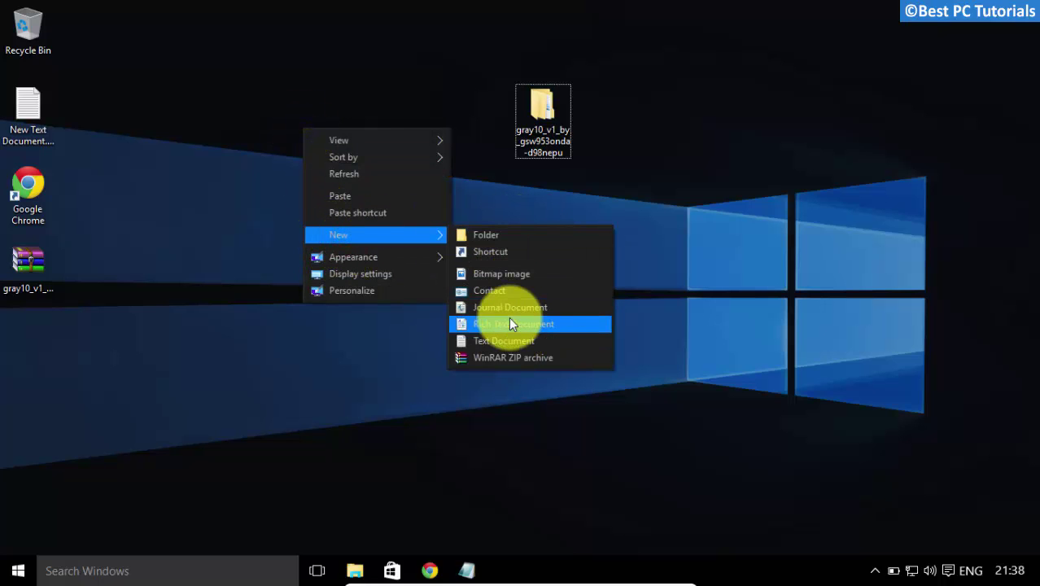
click(402, 454)
Step: Open This PC and select the Local (G:), Windows 10 (C:), Videos and Partition 2 (E:) items
key(super+e)
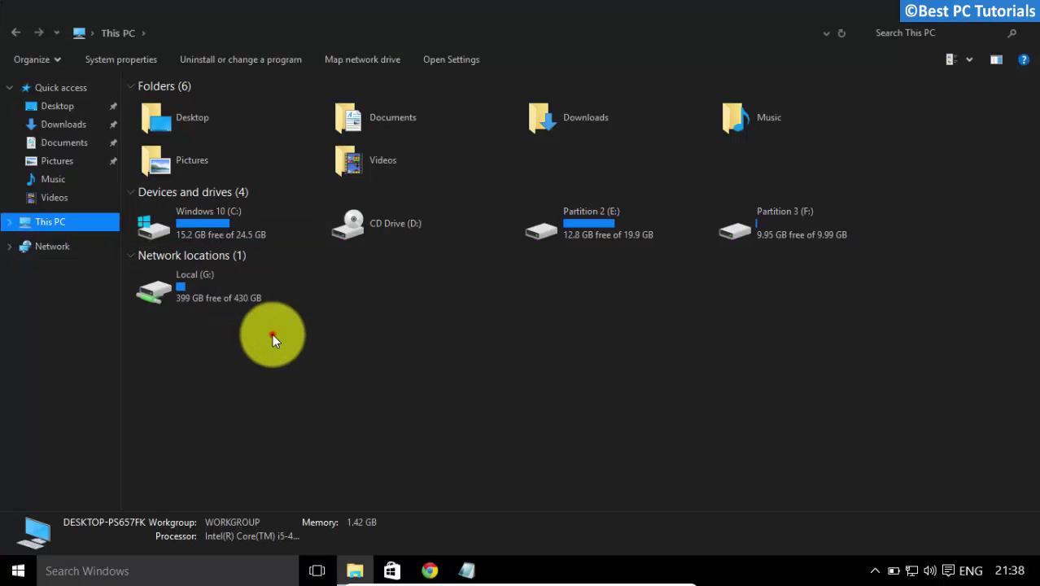
click(248, 294)
click(234, 225)
click(391, 161)
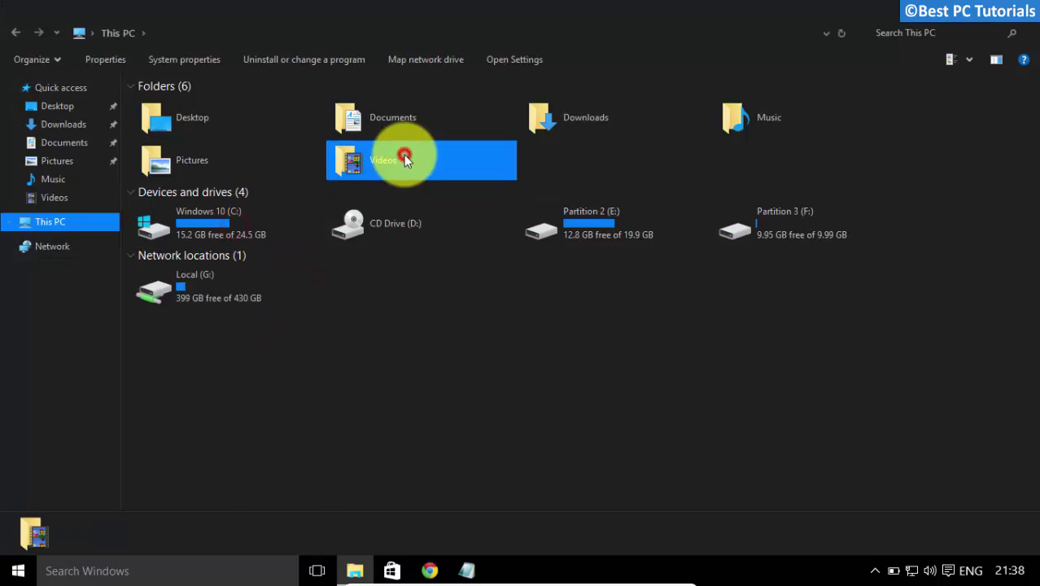
click(639, 209)
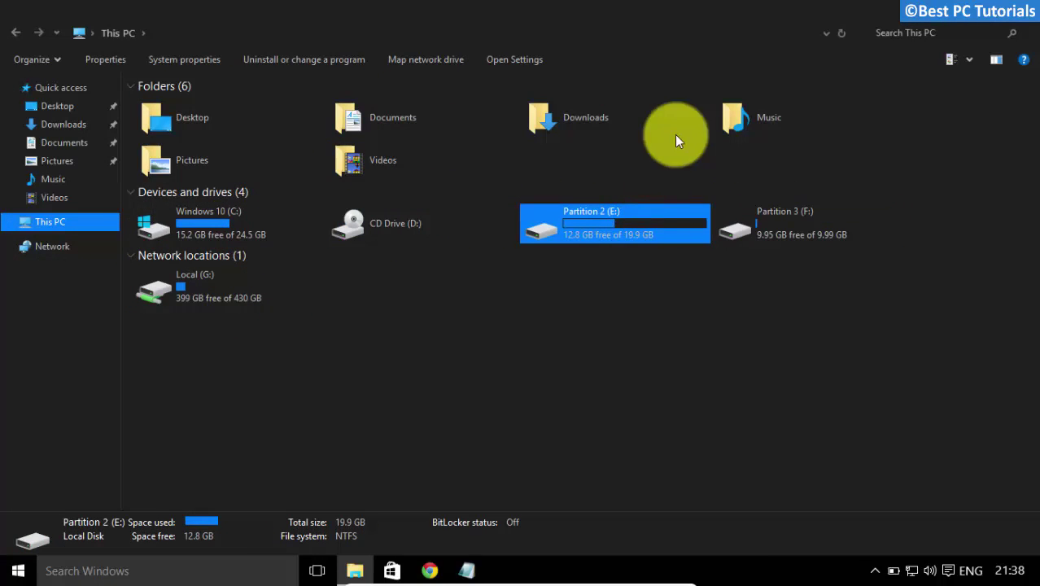